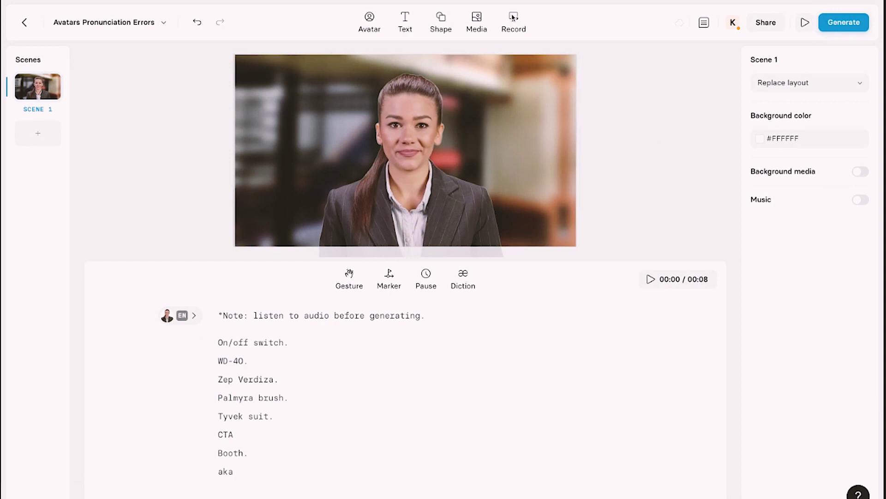
- Shift the presenter sideways in the frame, then play the script audio to hear errors
click(406, 219)
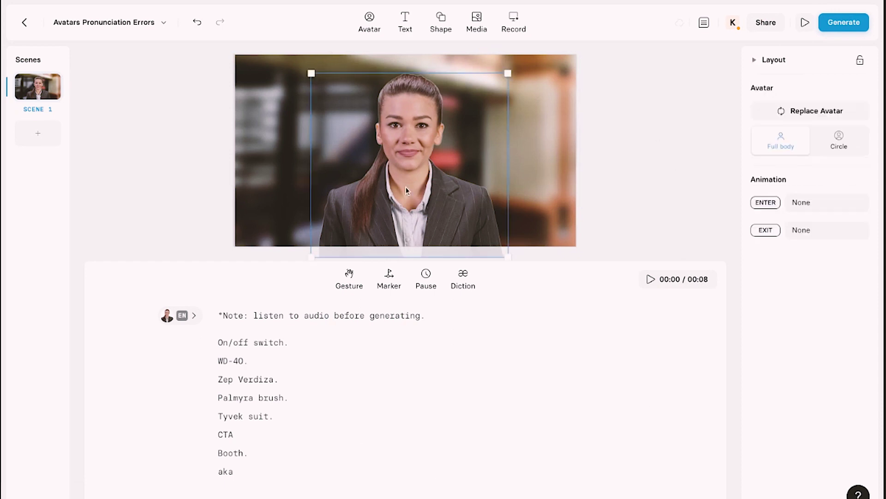
mouse_move(416, 190)
mouse_down()
mouse_move(477, 187)
mouse_move(405, 187)
mouse_up()
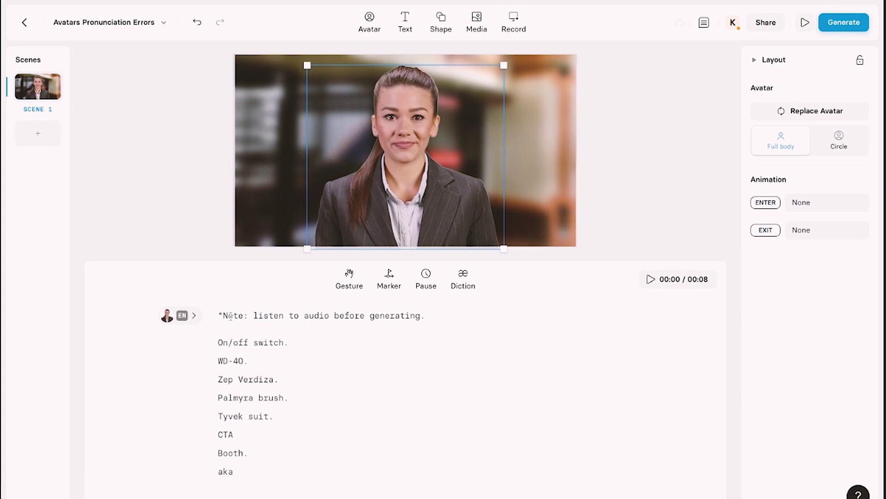
mouse_move(228, 342)
click(272, 358)
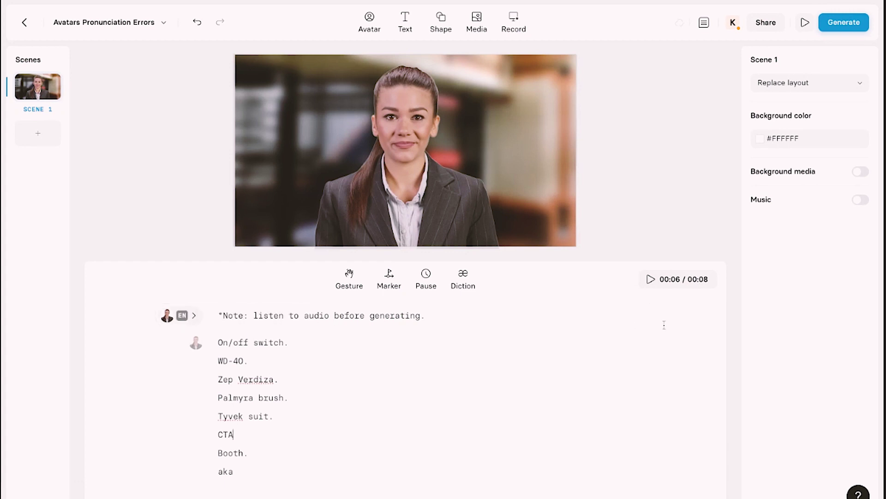
click(652, 281)
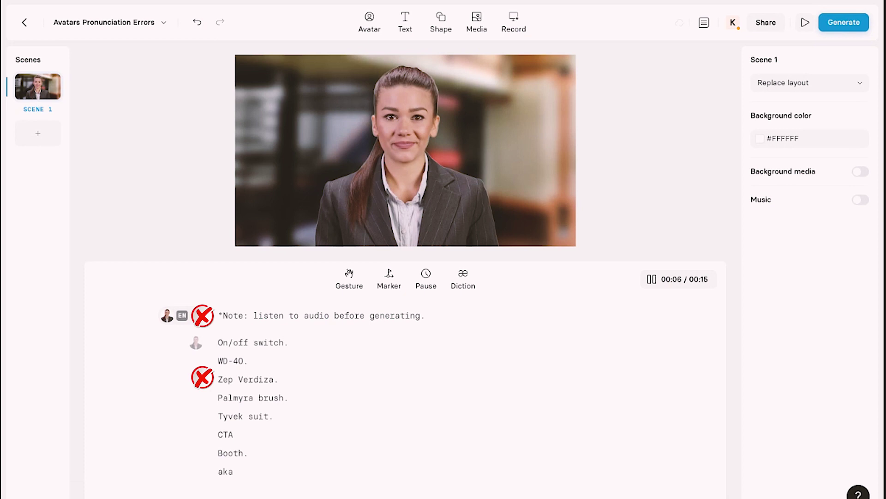
click(655, 279)
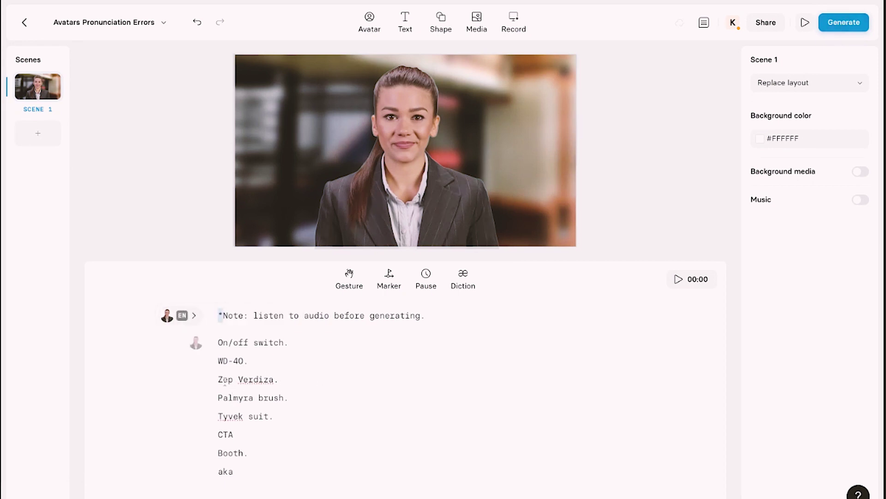
- Replace the presenter with the dark-haired woman in a black top and play the script
key(Down)
click(433, 216)
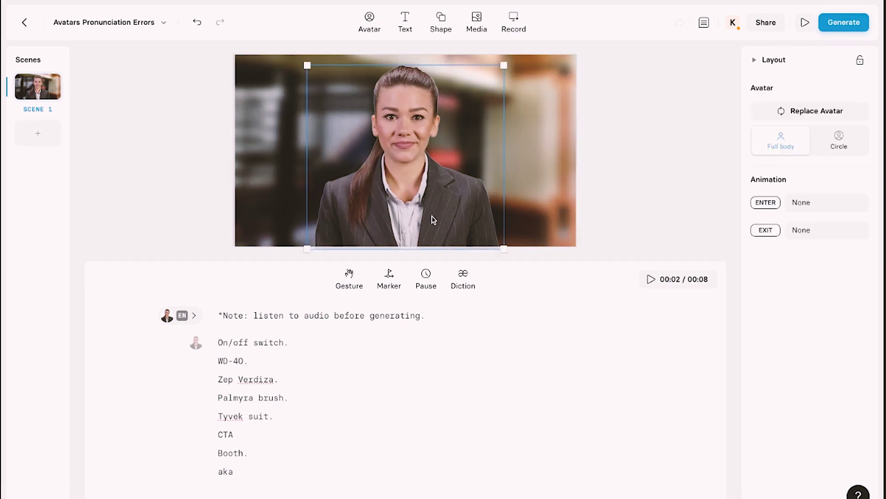
click(810, 115)
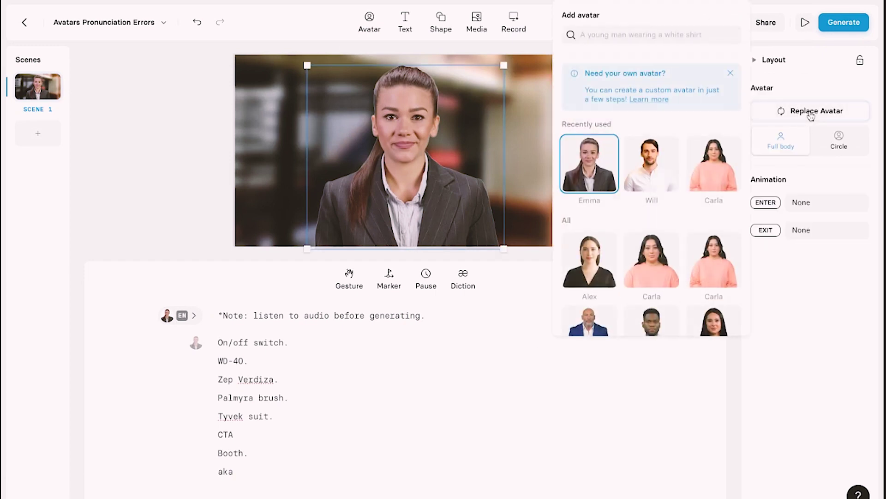
scroll(688, 241, down, 1)
scroll(682, 250, down, 2)
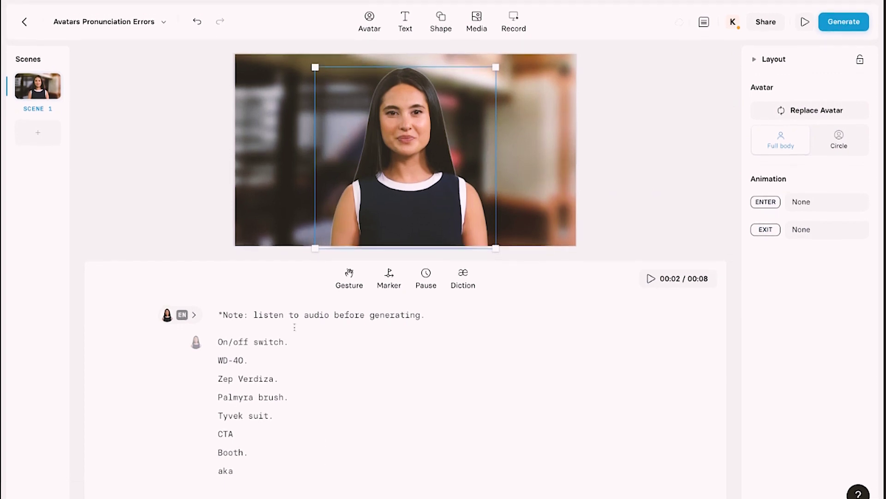
click(652, 280)
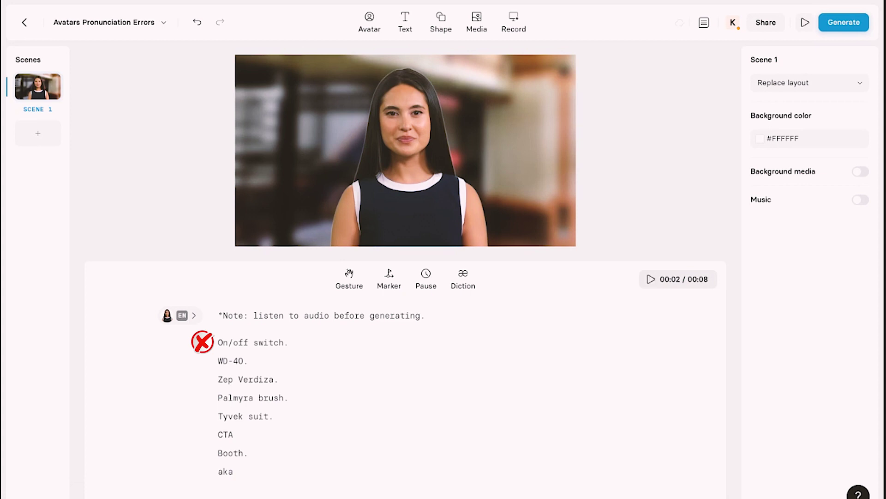
- Play the script, then play only the 'On/off switch.' line
click(653, 280)
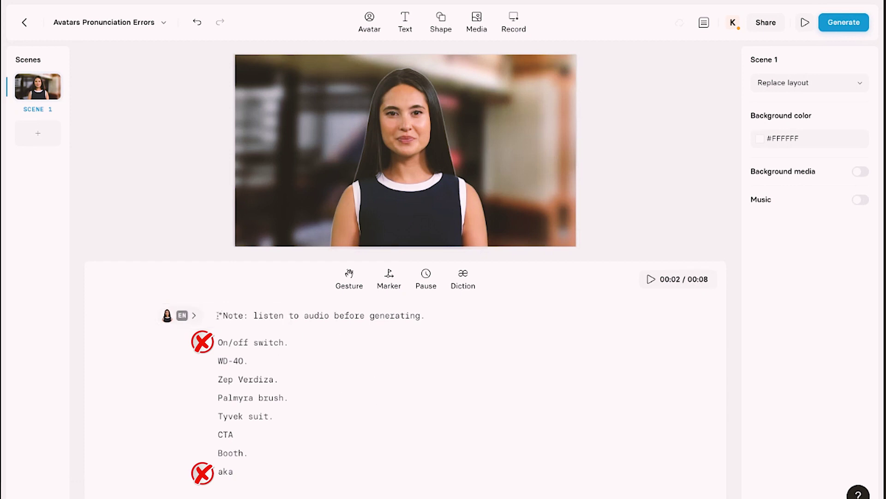
drag(215, 315, 221, 315)
click(236, 345)
drag(217, 344, 297, 339)
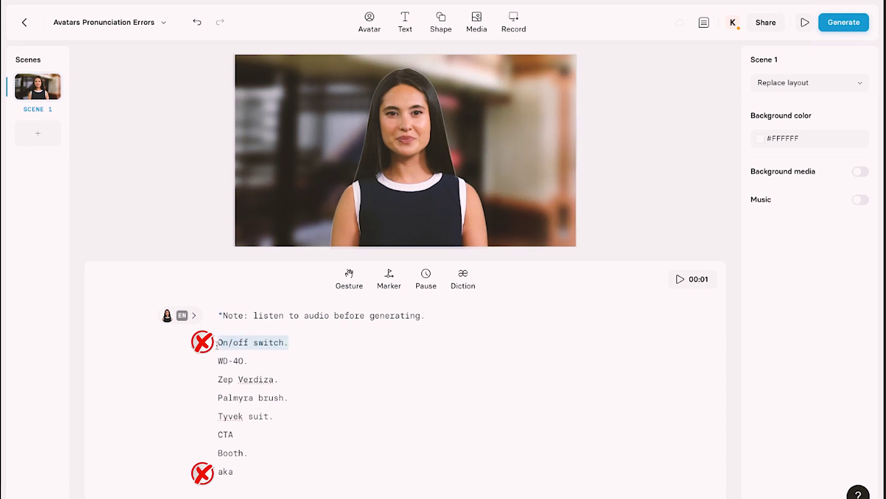
click(679, 285)
click(248, 347)
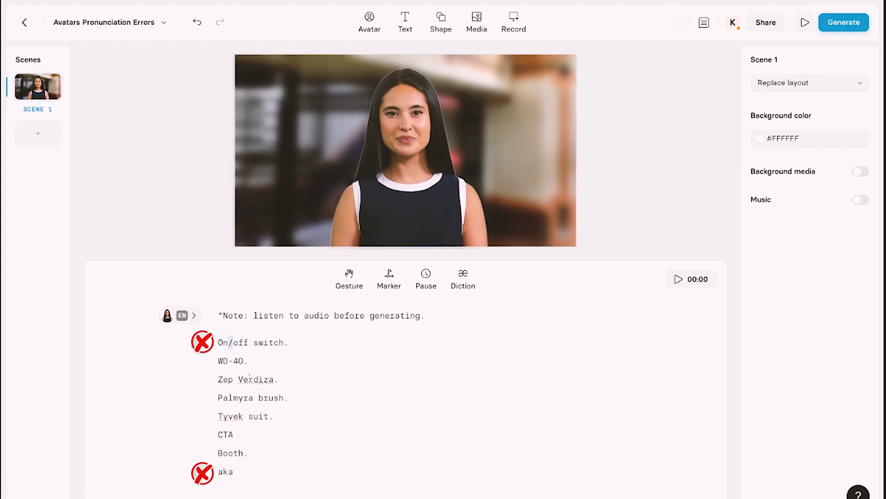
- Select the word 'aka' and bring up the narrator's voice style choices
click(279, 360)
click(240, 473)
double_click(223, 472)
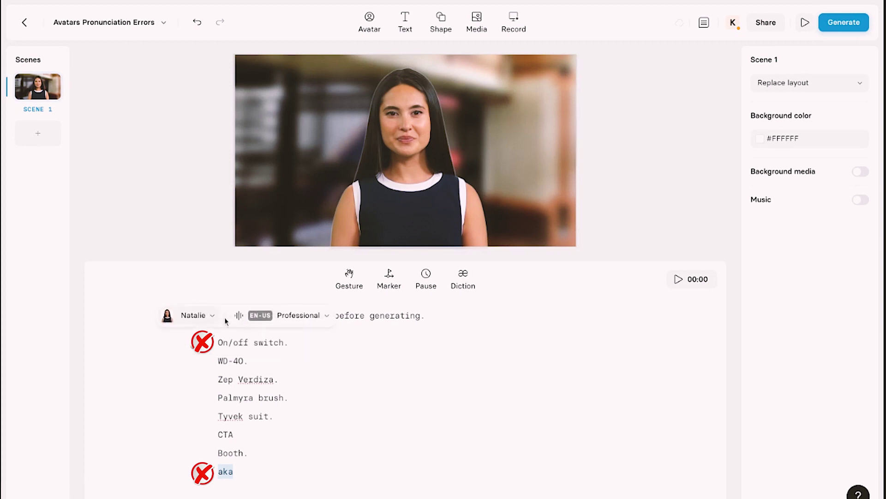
click(326, 315)
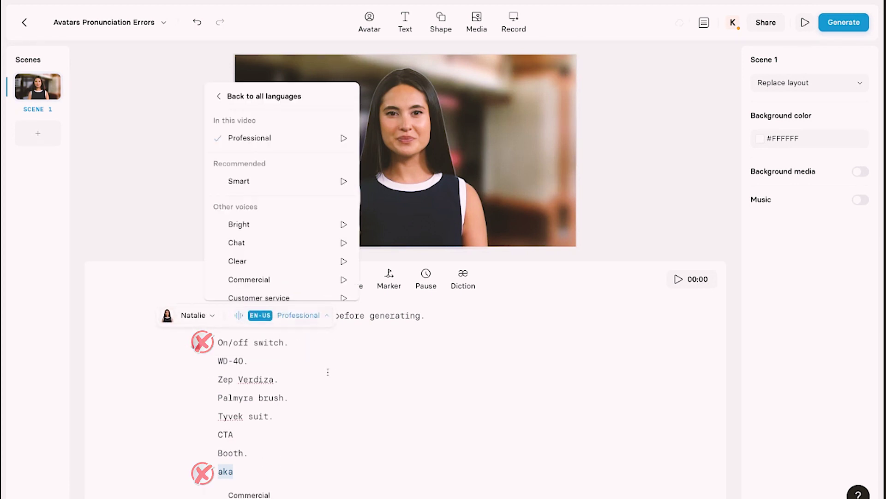
- Switch to the Daren avatar in a beige suit with Professional voice, and play the script
click(208, 318)
click(658, 237)
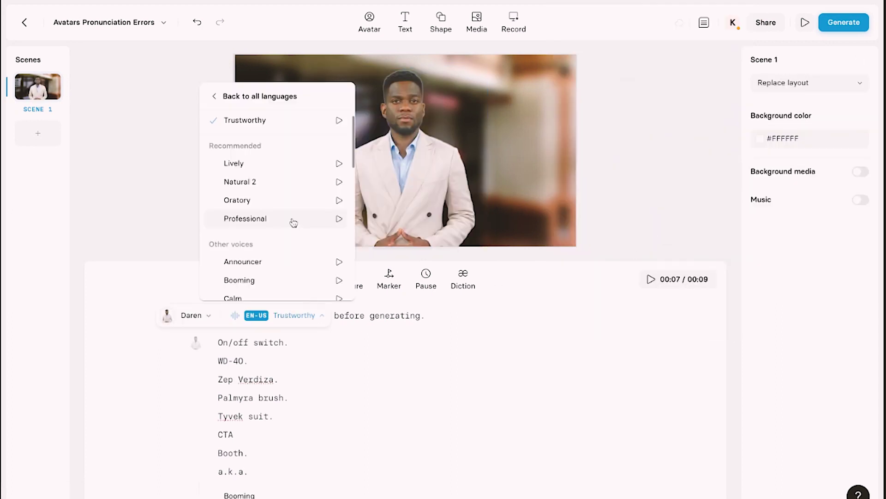
click(293, 220)
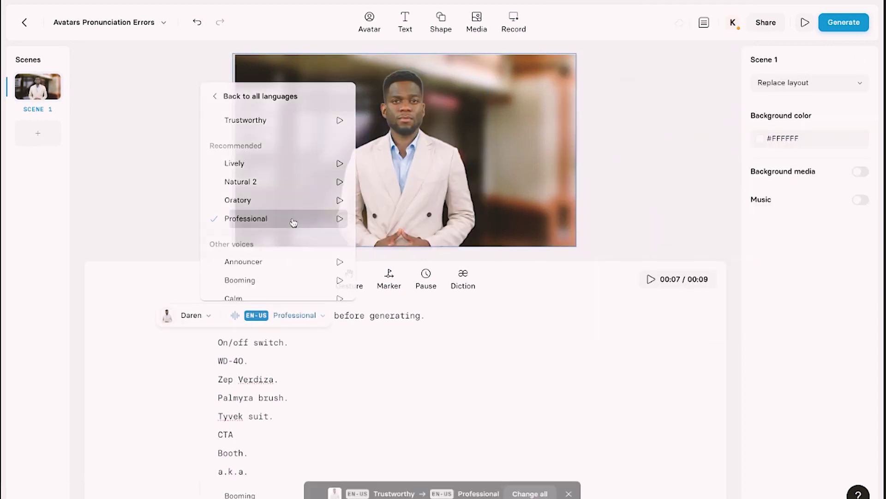
click(652, 280)
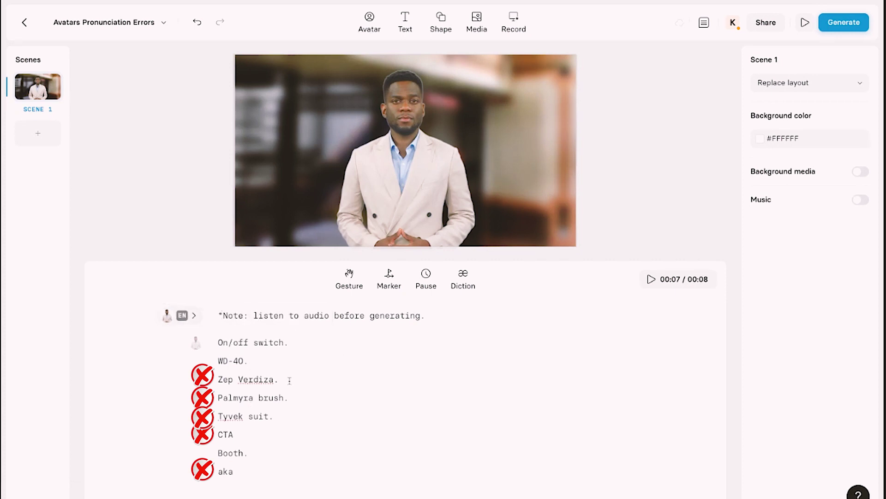
- Change 'Verdiza' to 'Verdeeza' in the Zep line
click(263, 380)
key(BackSpace)
text(ee)
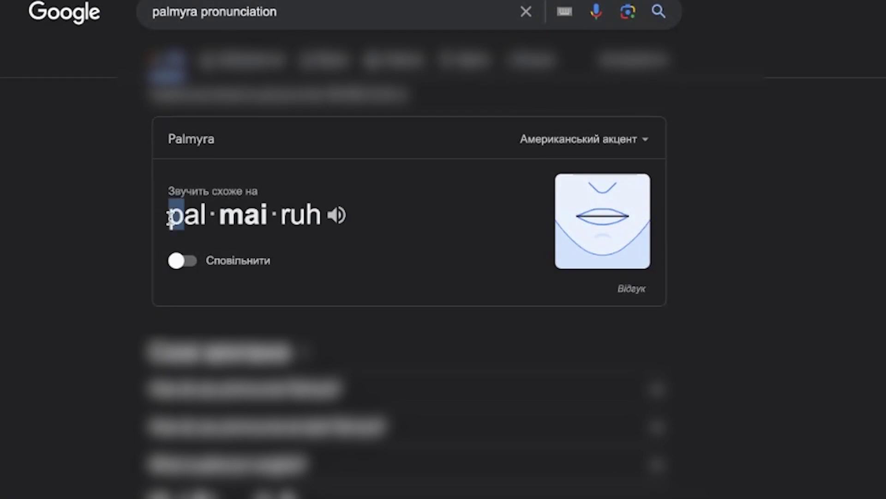
- Play Google's pronunciation mouth animation for Palmyra
triple_click(170, 216)
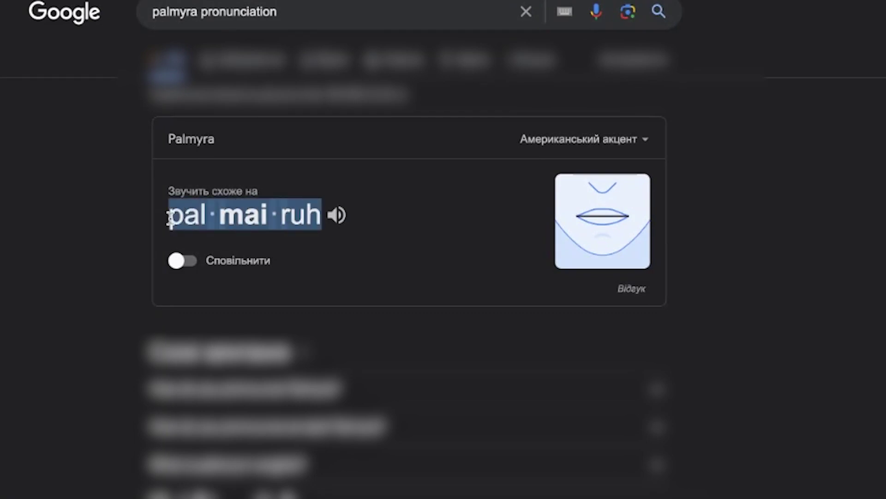
click(545, 241)
click(601, 222)
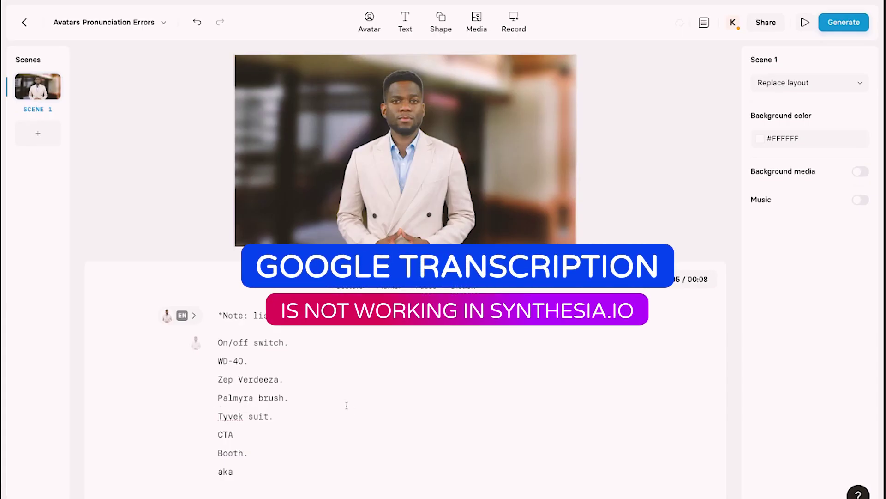
- Add a pronunciation entry for Palmyra and select Google's 'pal·mai·ruh' respelling
click(236, 402)
right_click(235, 401)
click(276, 398)
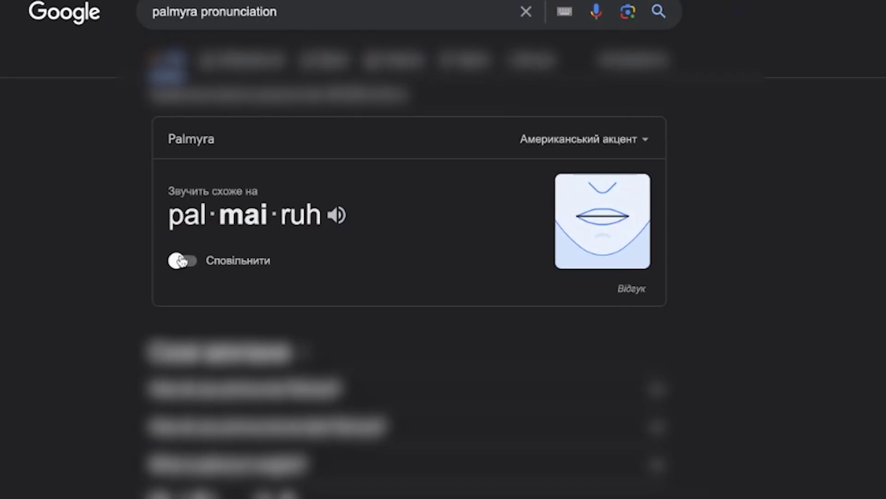
double_click(170, 220)
triple_click(170, 221)
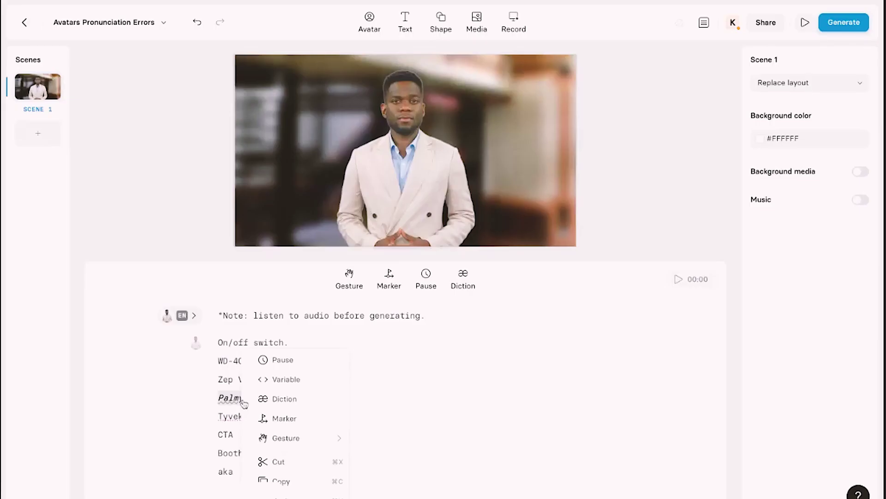
- Paste 'pal·mai·ruh' as Palmyra's diction, then remove its separators
click(287, 403)
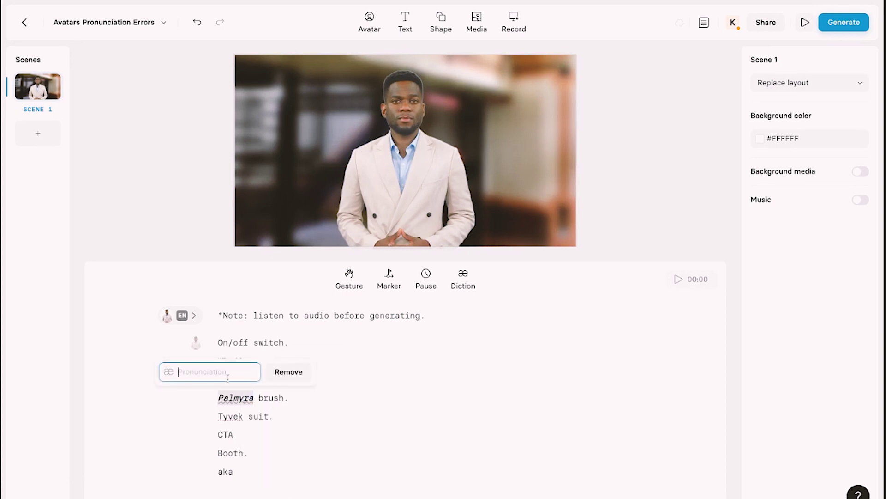
key(ctrl+v)
key(Return)
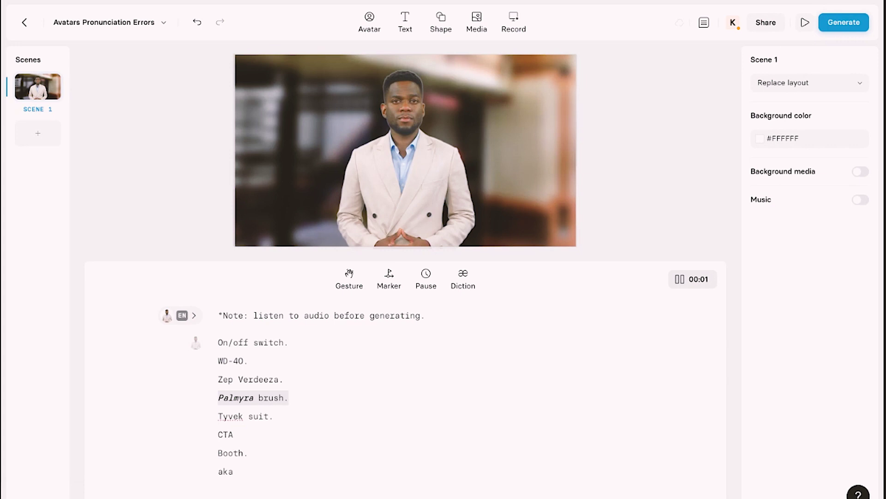
click(237, 397)
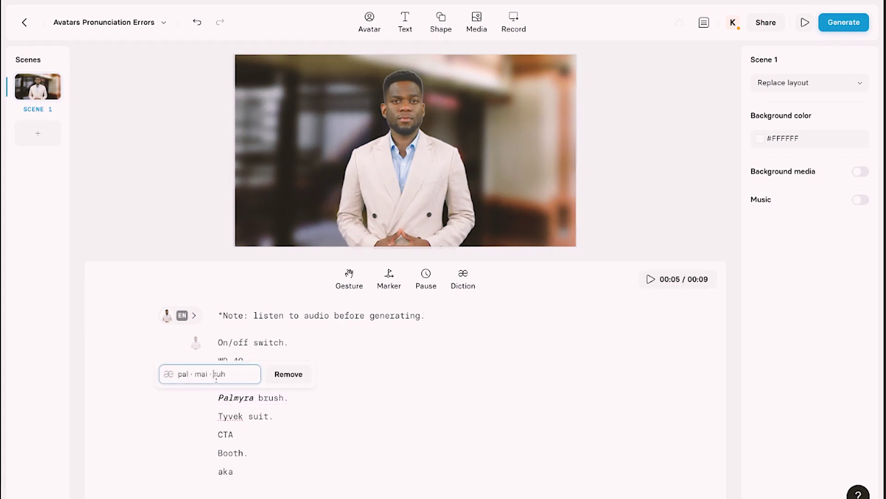
key(BackSpace)
click(194, 374)
key(BackSpace)
key(BackSpace)
text(-)
click(208, 376)
text(-)
click(299, 414)
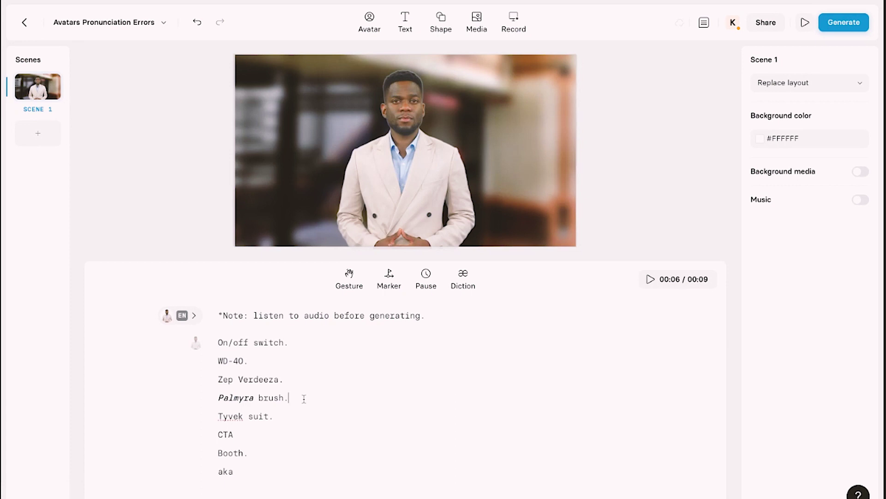
- Preview the 'Palmyra brush.' line and revisit its pronunciation
triple_click(303, 398)
click(680, 279)
click(248, 401)
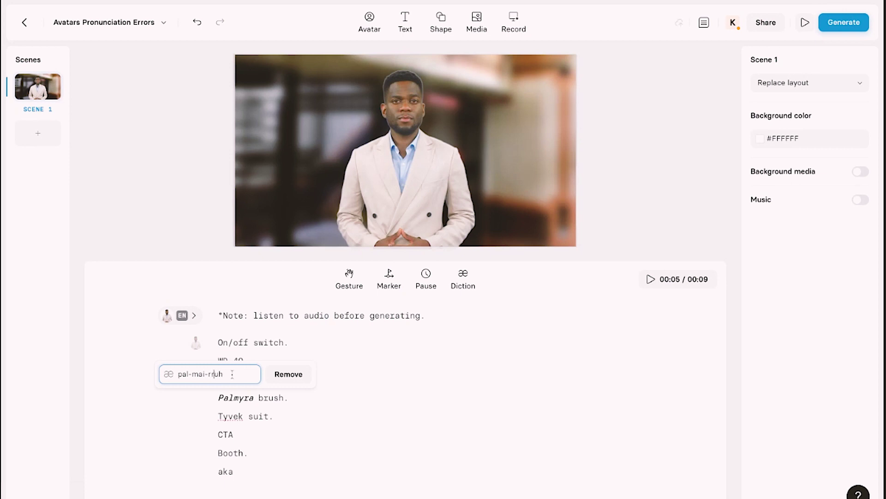
text(h)
key(Return)
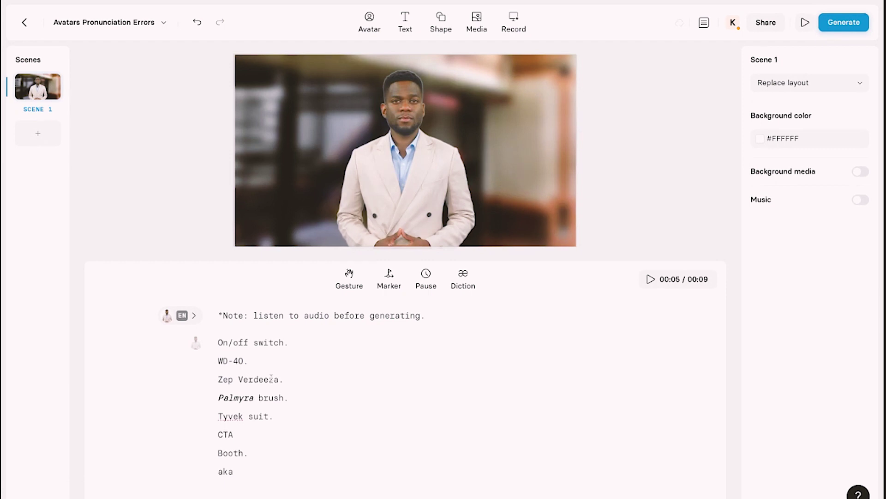
- Preview the line again and refine Palmyra's respelling to 'pal-mairruhh'
click(325, 393)
triple_click(328, 402)
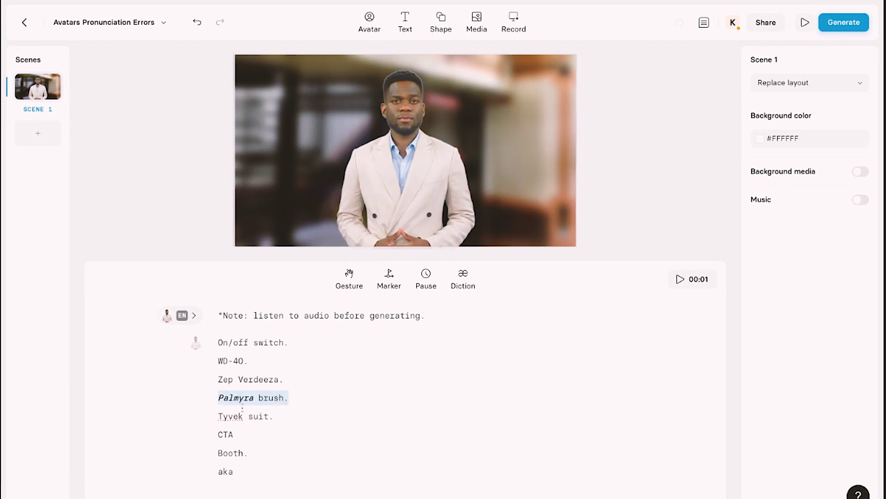
click(681, 280)
click(246, 401)
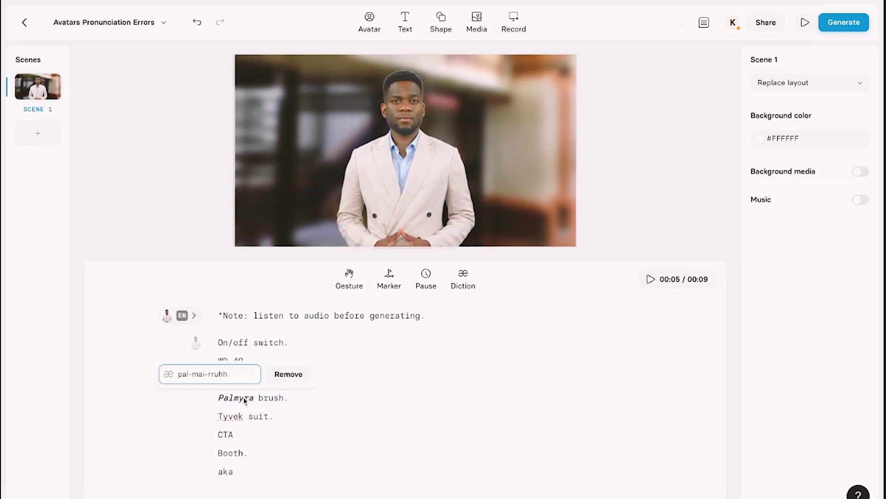
click(209, 375)
key(BackSpace)
key(BackSpace)
text(r)
click(350, 406)
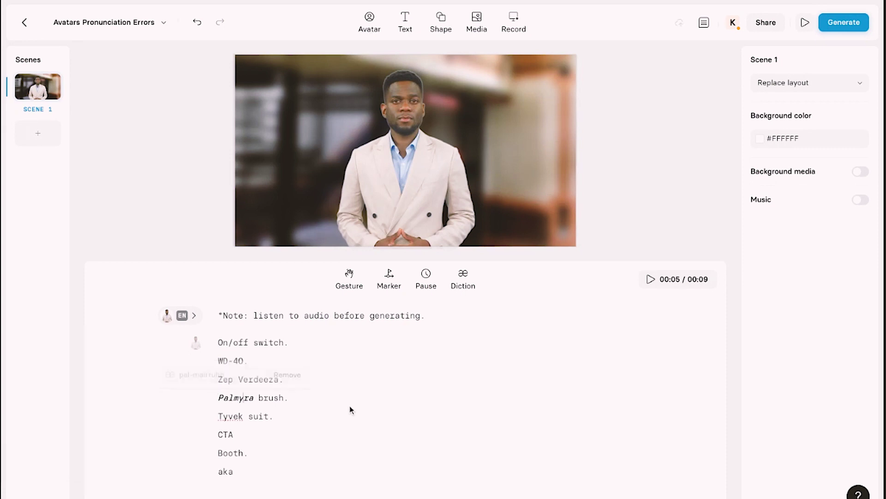
- Give Tyvek the diction respelling 'Taiwek' and play the script to hear it
right_click(231, 416)
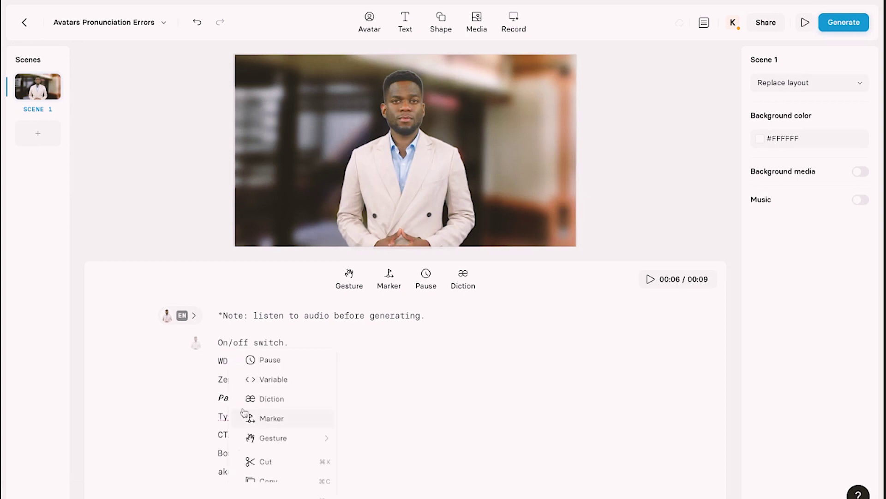
click(275, 401)
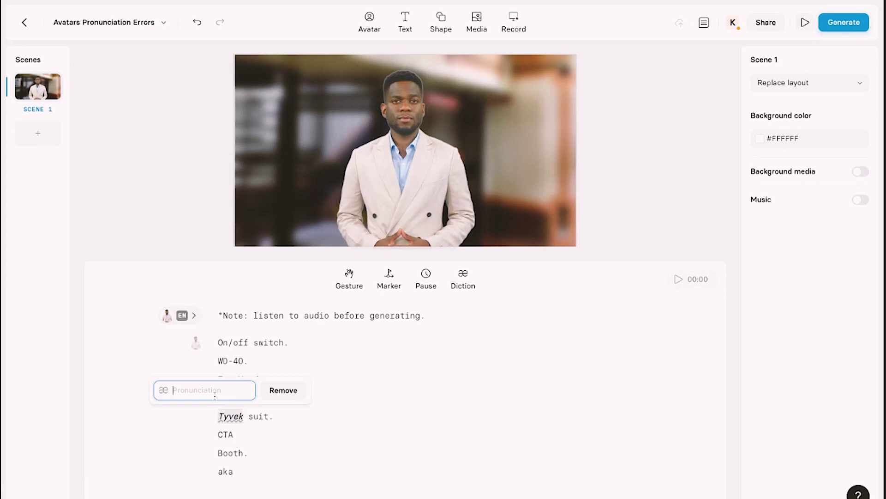
text(T)
text(ai)
text(wek)
key(Return)
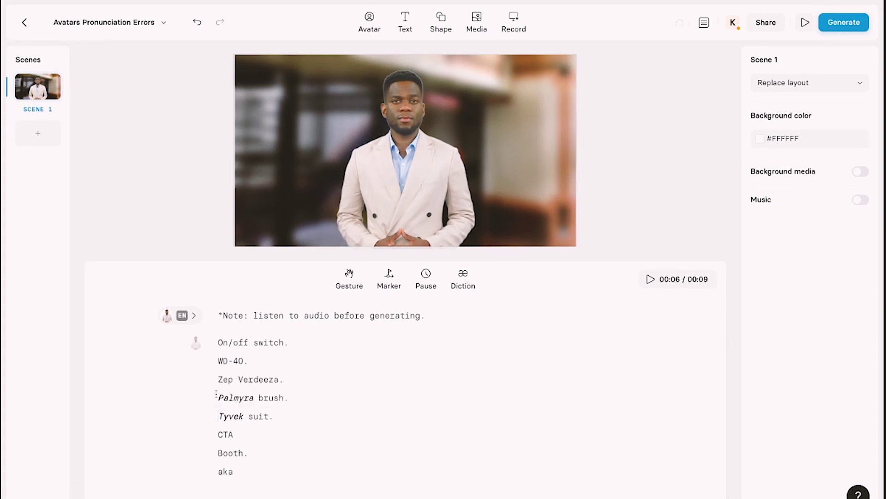
key(space)
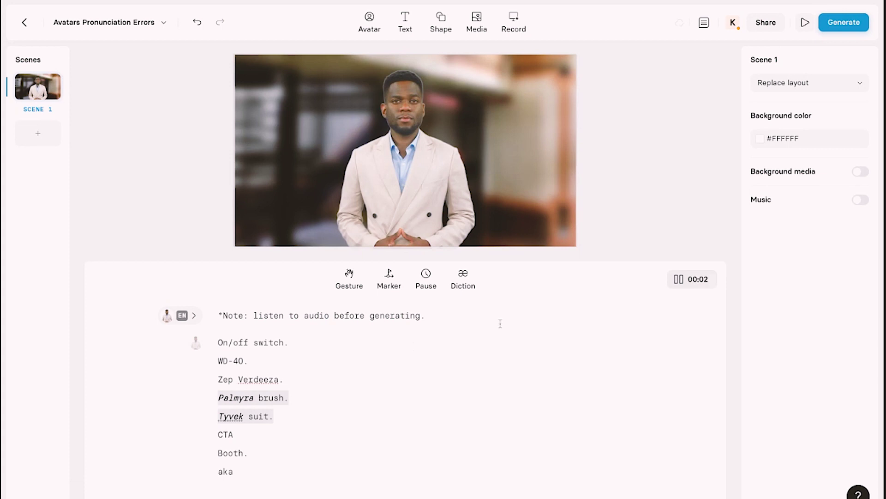
click(231, 416)
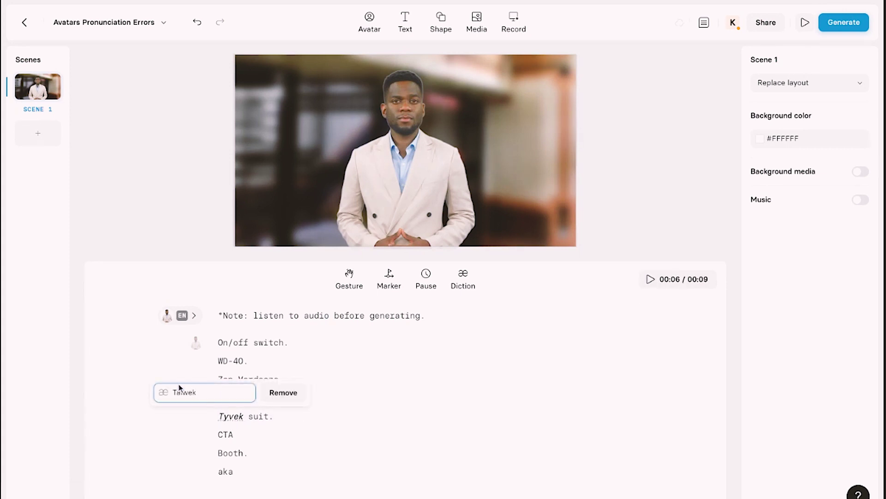
- Remove the hyphen and an 'i' from Palmyra's respelling, then play the script audio
click(363, 436)
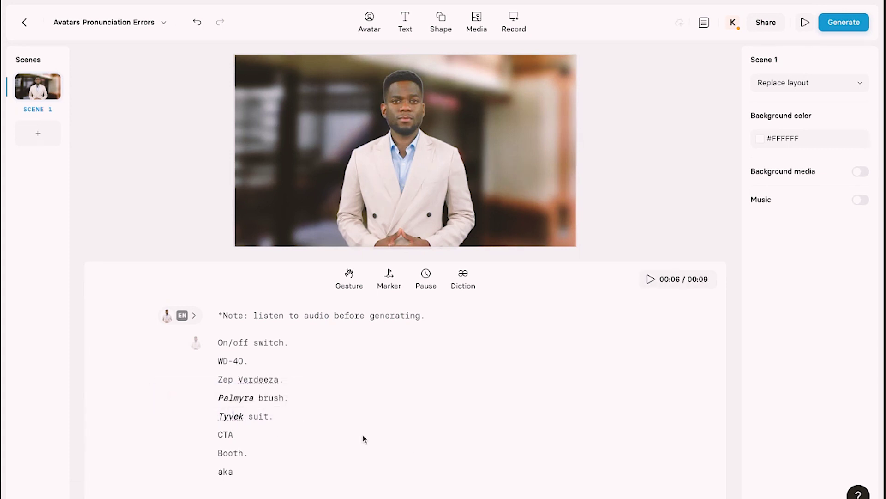
click(240, 401)
click(192, 374)
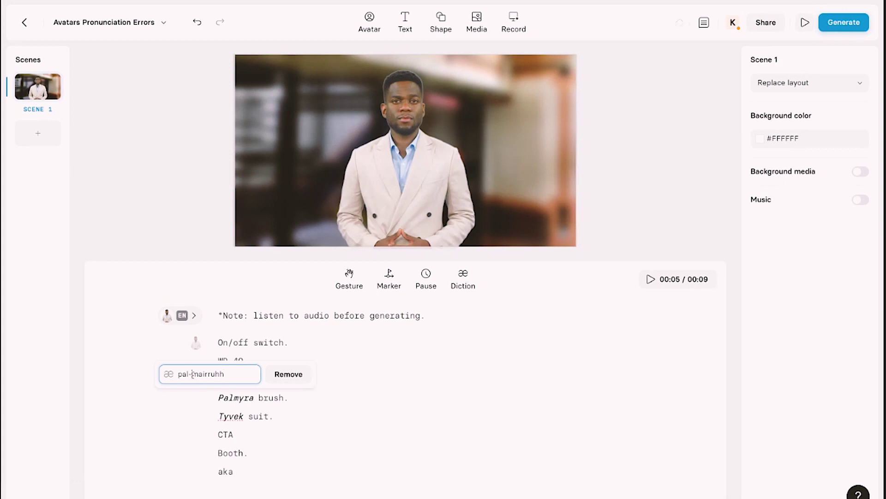
key(BackSpace)
key(BackSpace)
text(y)
click(451, 385)
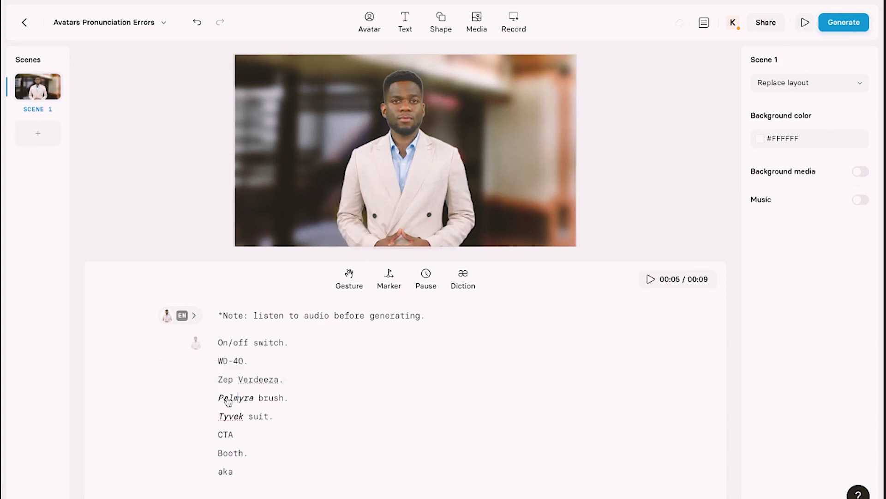
key(ctrl+space)
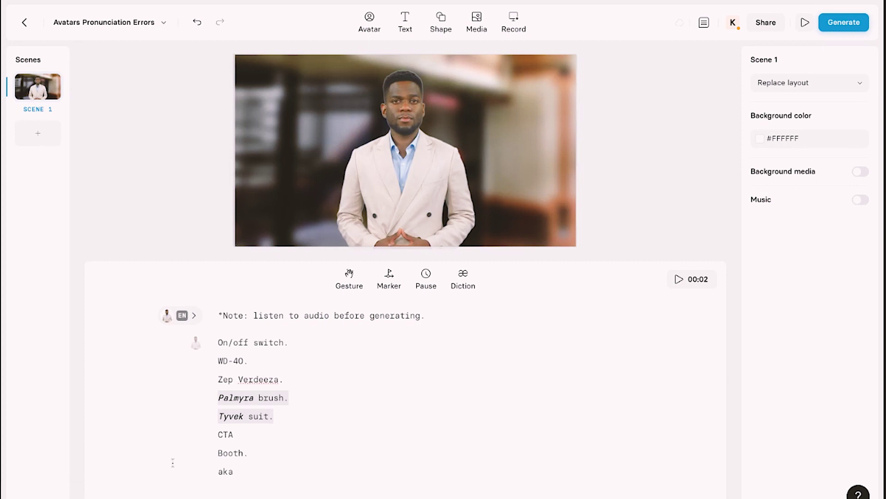
drag(259, 471, 212, 469)
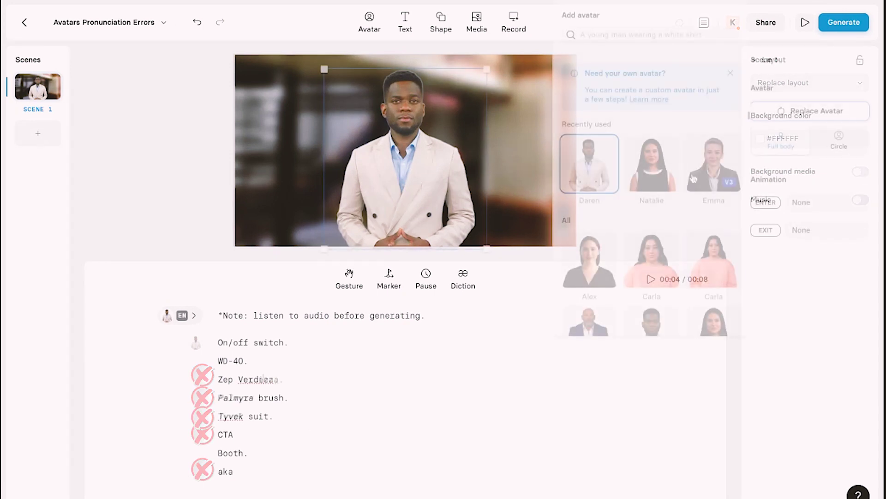
scroll(719, 278, down, 2)
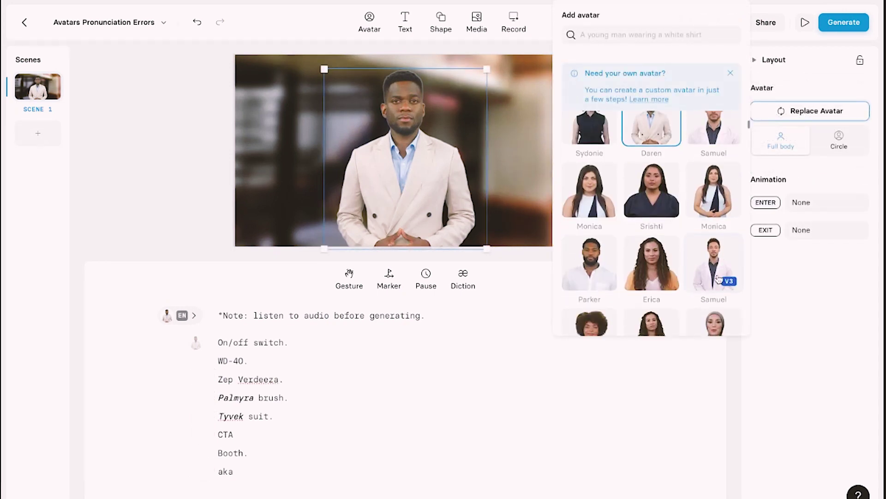
scroll(718, 280, down, 2)
scroll(718, 280, down, 2)
scroll(717, 280, down, 2)
scroll(718, 280, down, 2)
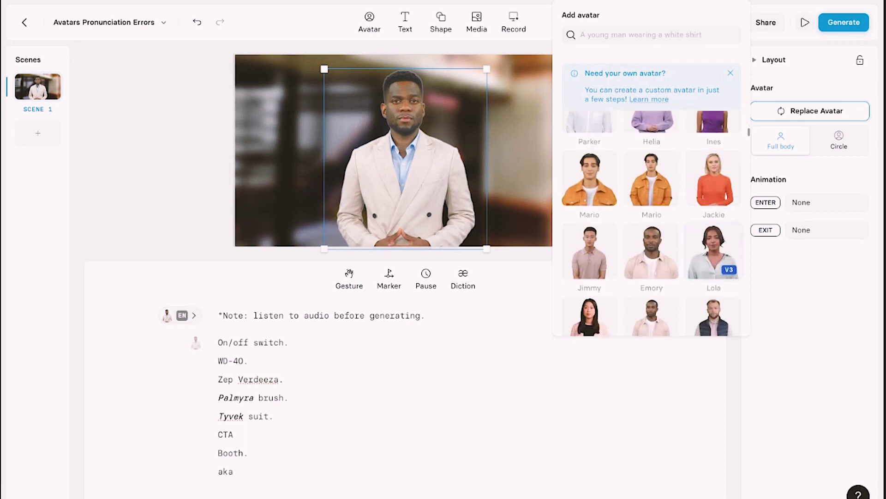
- Choose Mario, the avatar in an orange jacket, as the presenter
click(657, 189)
click(200, 317)
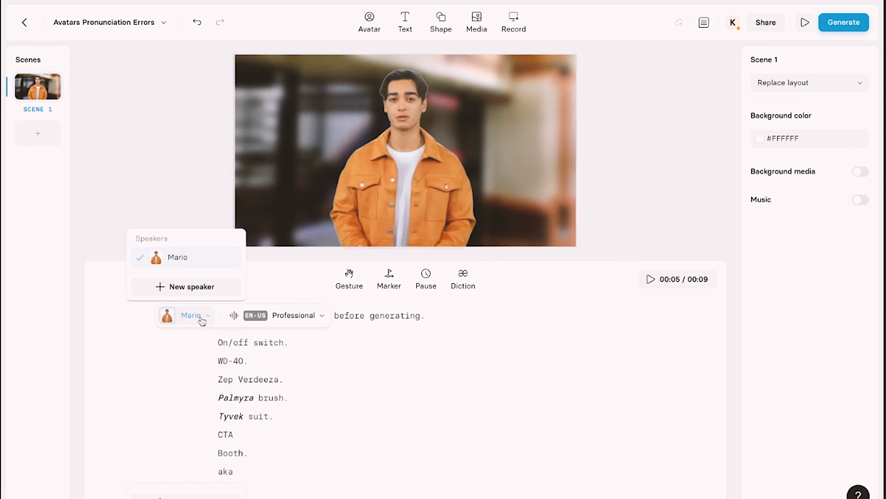
- Change Mario's voice style from Professional to Lively 2
click(312, 316)
scroll(277, 264, up, 3)
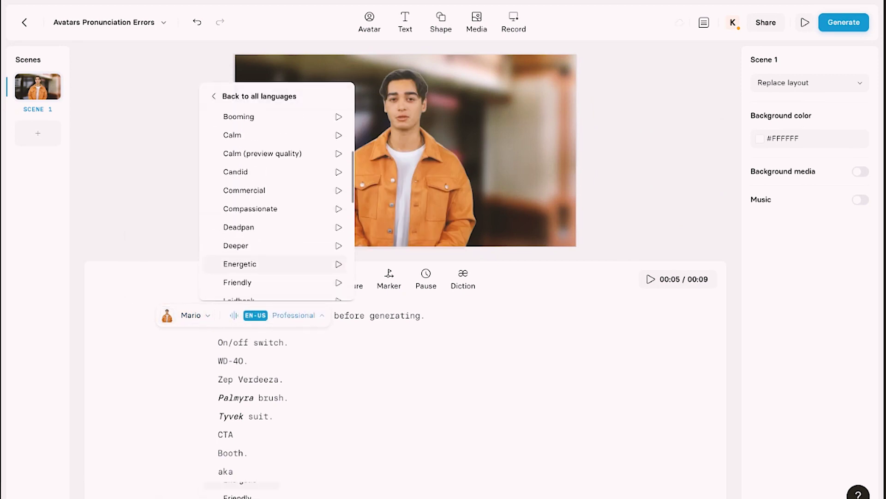
scroll(277, 266, down, 3)
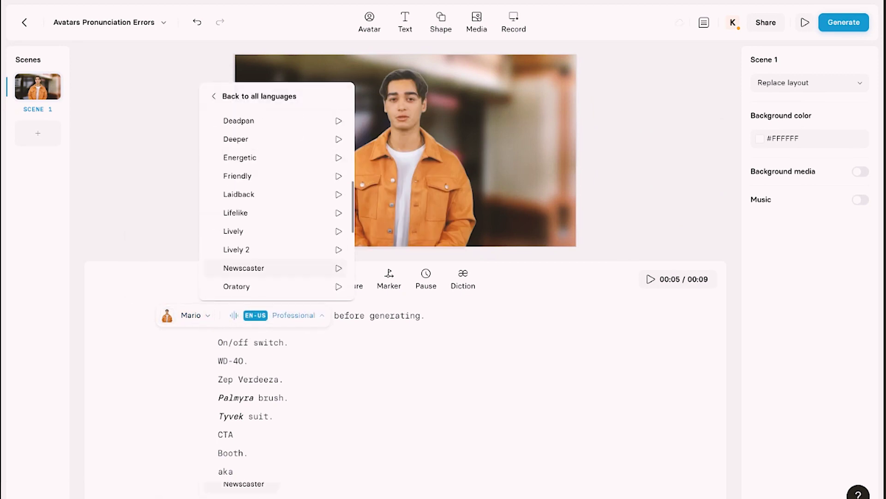
click(243, 250)
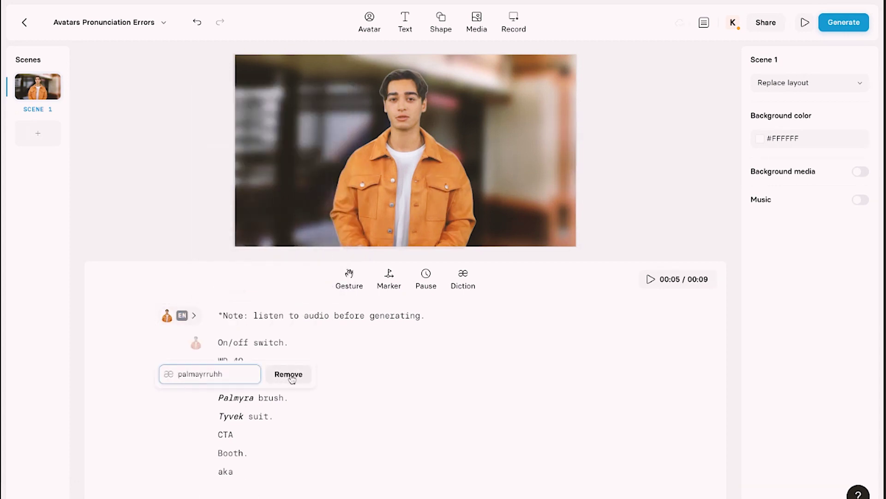
- Remove the custom Palmyra and Tyvek pronunciations, then play the script audio to check them
click(293, 377)
click(279, 393)
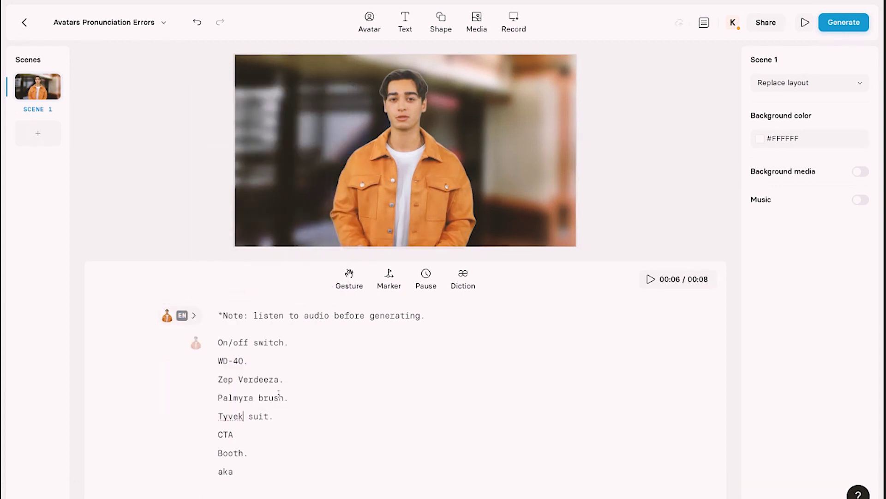
click(652, 279)
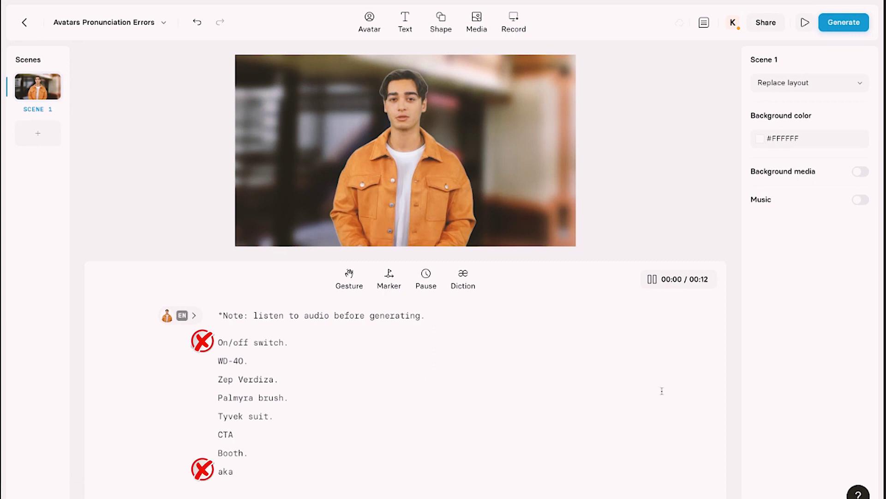
- Replace the slash in 'On/off switch.' so the line reads 'On off switch.'
click(258, 471)
key(Home)
key(Right)
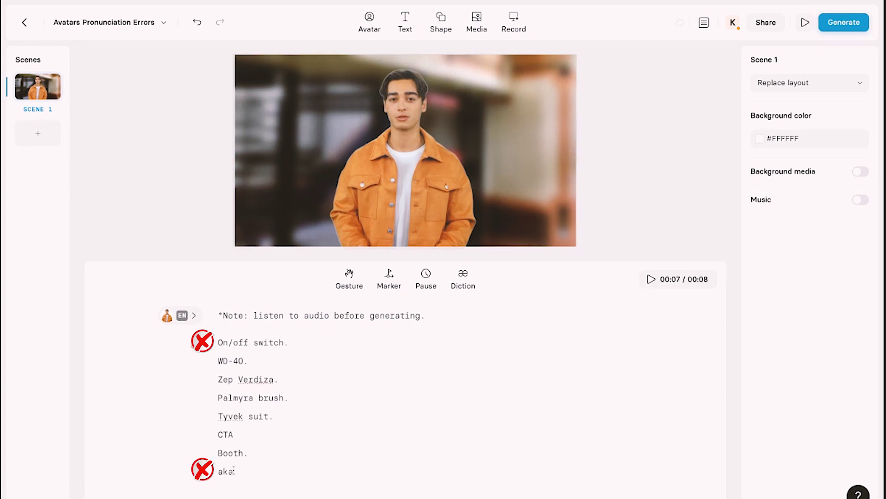
key(Right)
key(Right)
click(231, 416)
click(231, 342)
key(BackSpace)
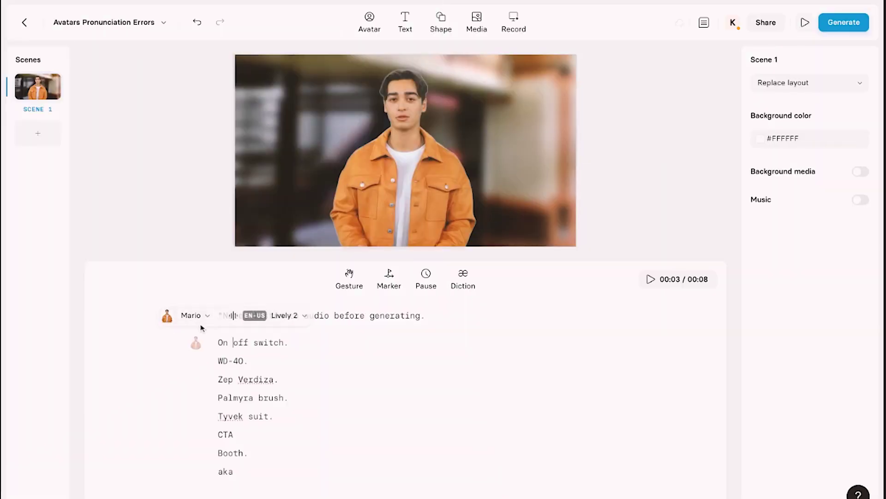
mouse_move(252, 342)
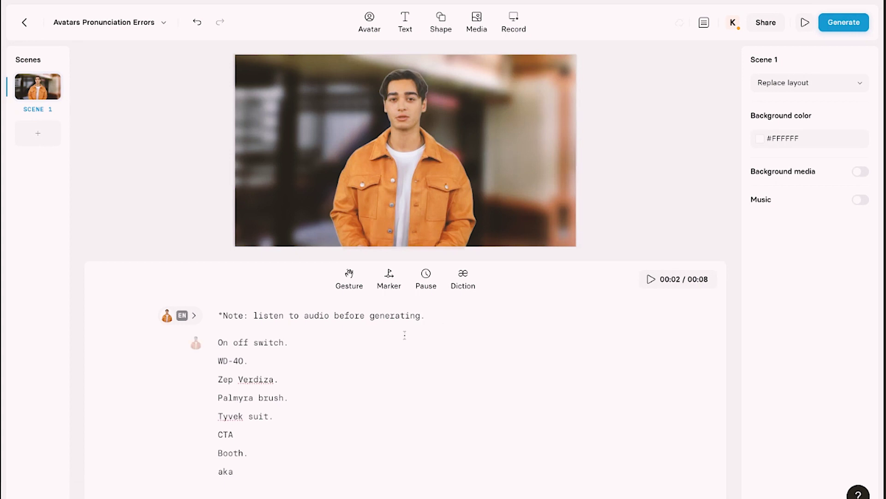
click(443, 320)
- Insert a 0.4-second pause after the note line at the top of the script
right_click(435, 315)
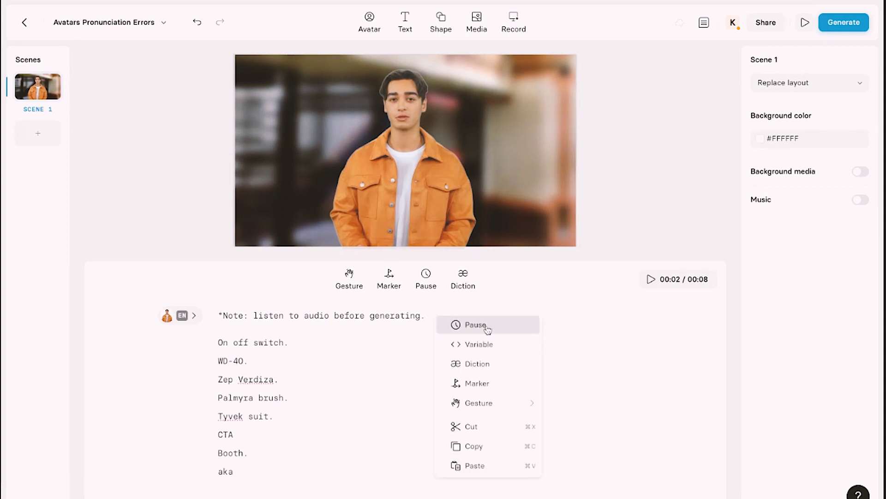
click(475, 325)
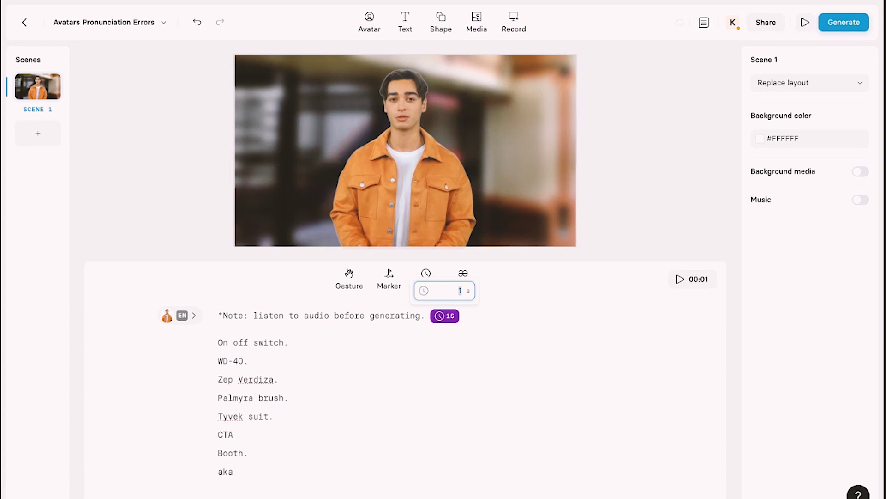
text(0)
text(.4)
key(Return)
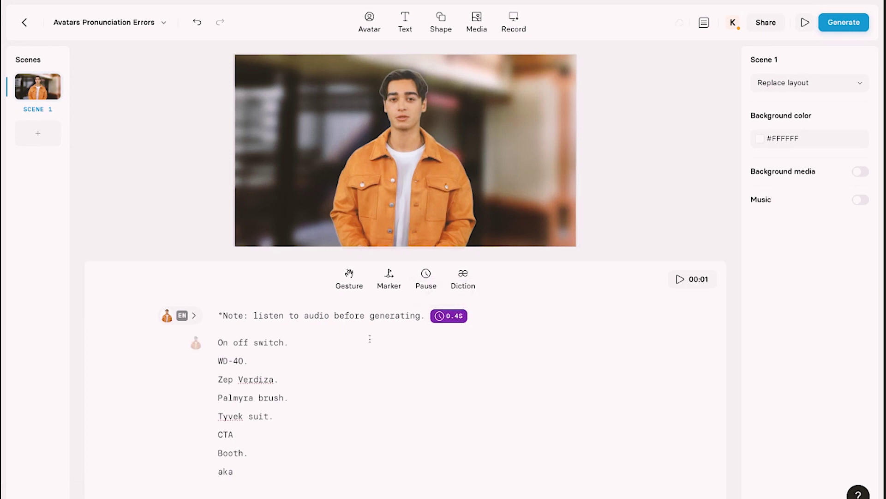
click(316, 341)
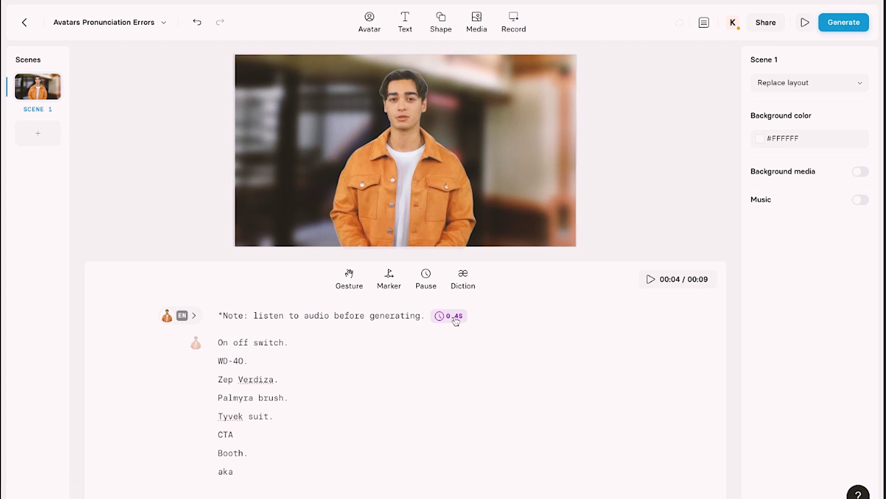
right_click(299, 341)
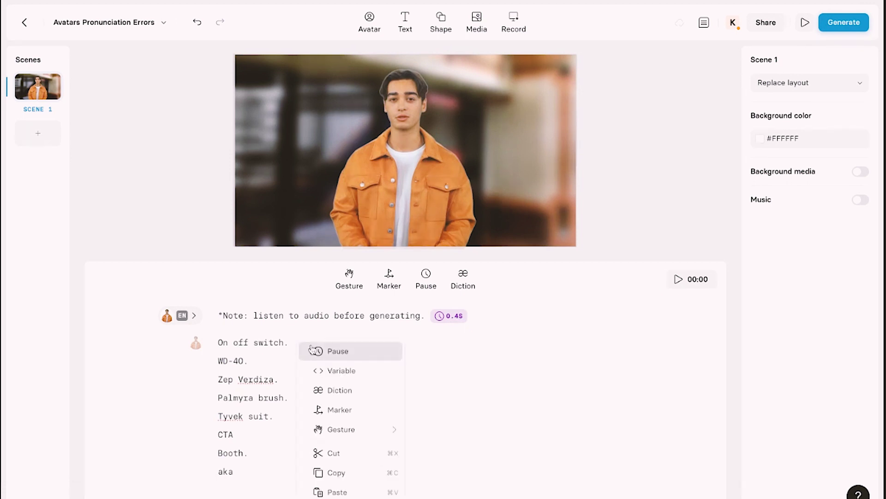
- Add a pause after 'On off switch.' and paste a copied 0.4s pause after 'Note:'
click(346, 352)
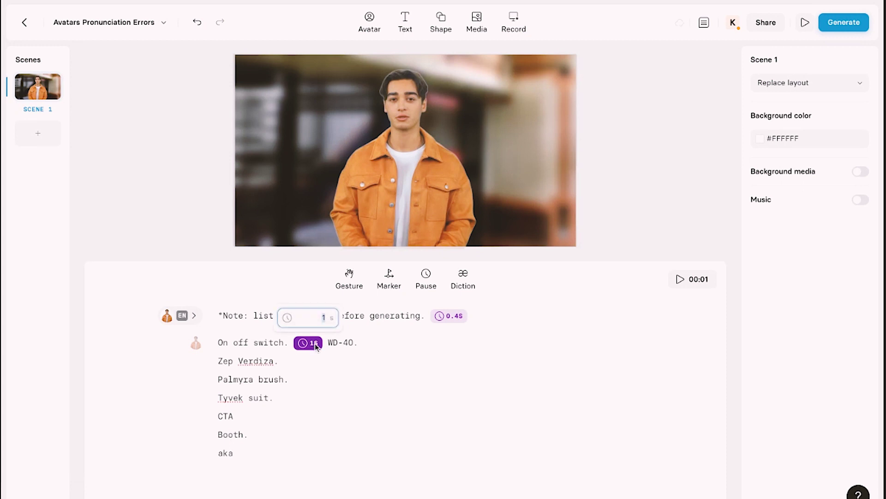
click(455, 317)
right_click(456, 319)
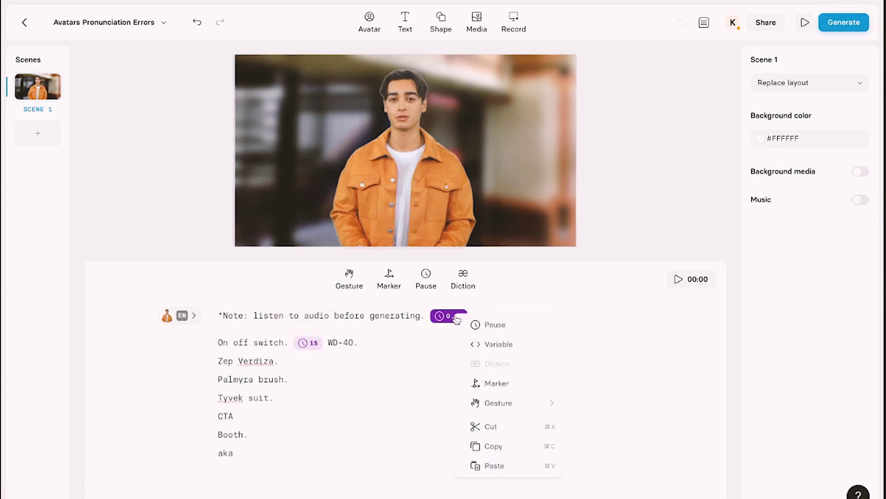
click(486, 444)
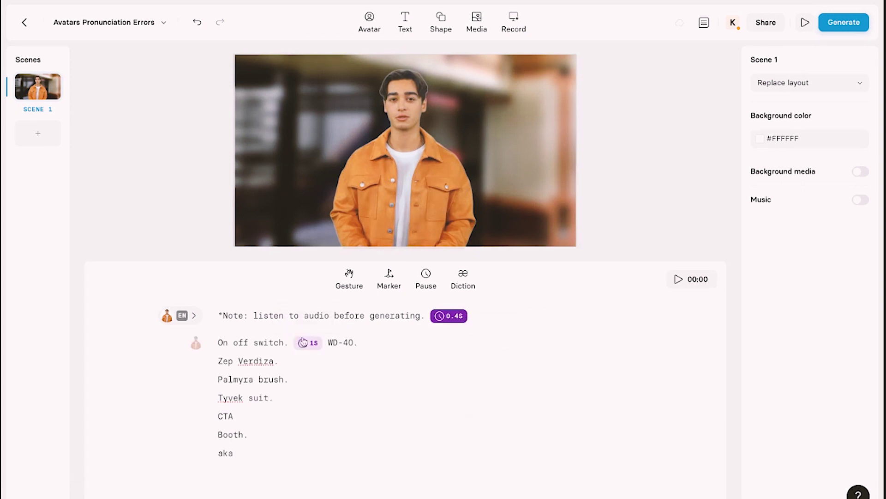
click(249, 315)
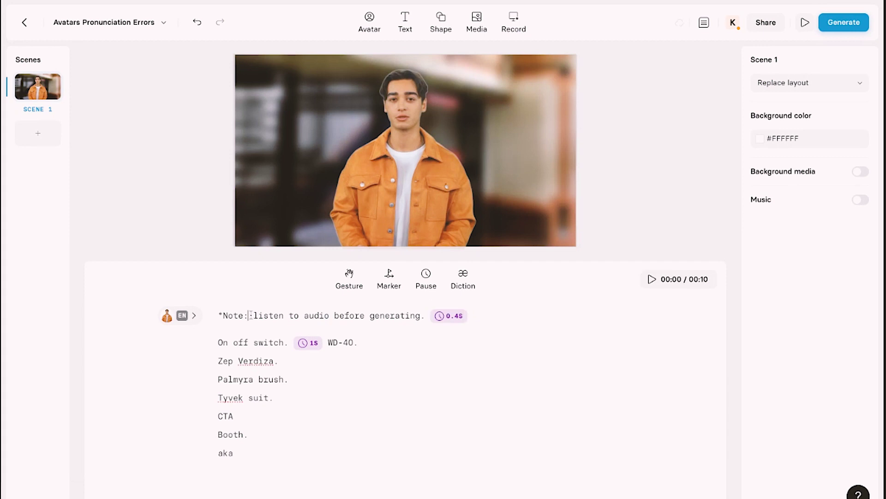
key(ctrl+v)
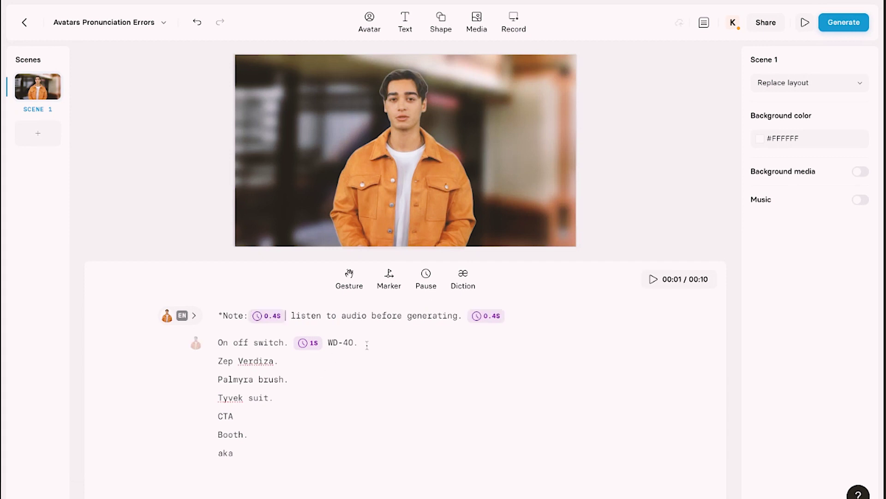
- Put WD-40. on its own line; paste pauses after WD-40, Zep Verdiza and Palmyra brush
click(329, 344)
key(Return)
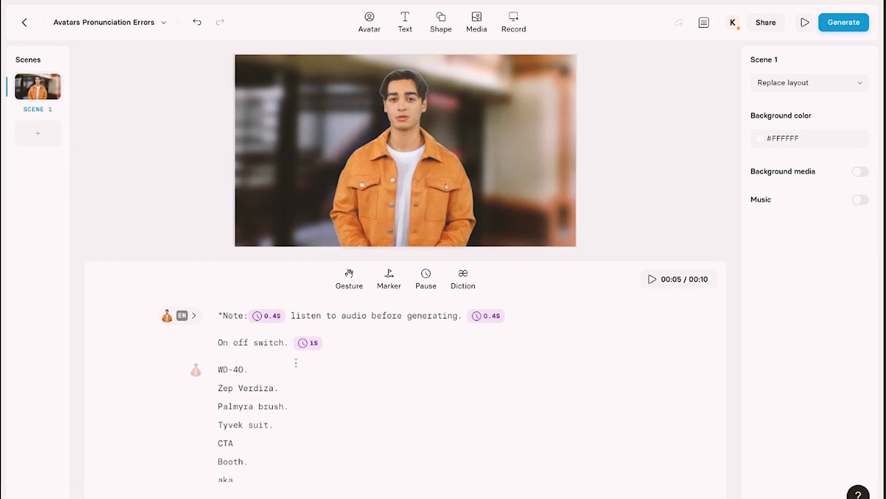
key(ctrl+v)
key(ctrl+v)
click(298, 383)
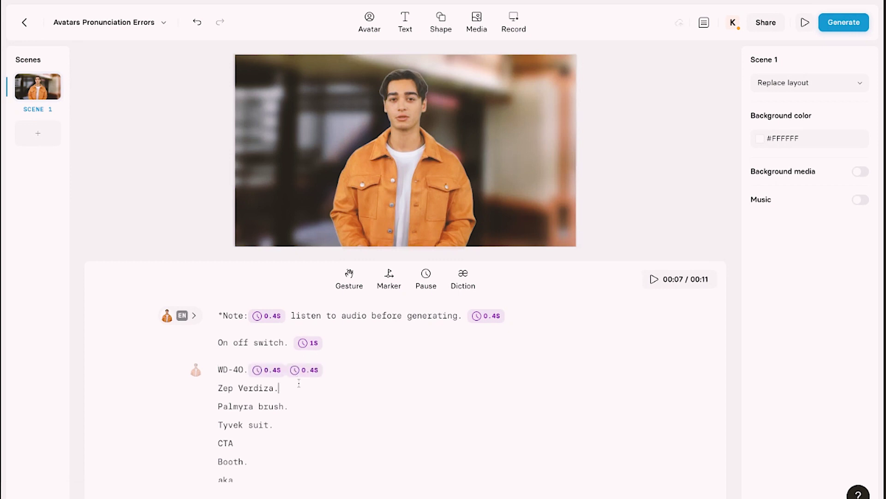
key(ctrl+v)
key(ctrl+v)
click(306, 406)
key(ctrl+v)
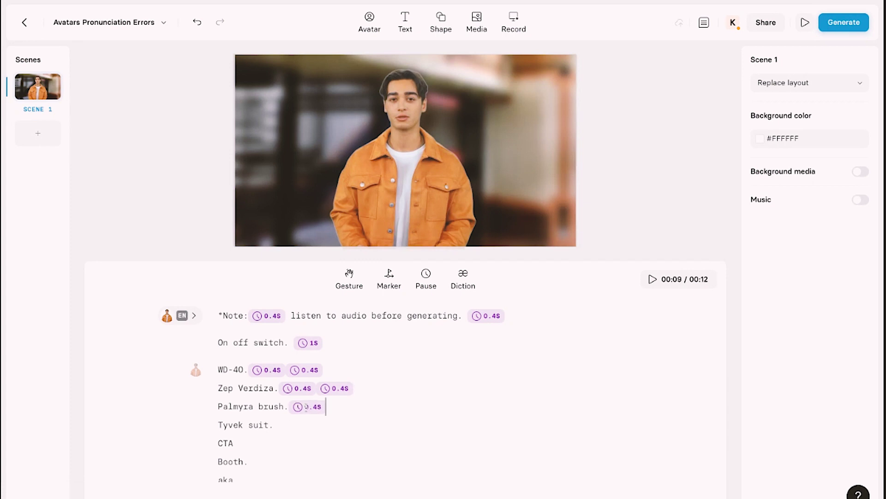
key(ctrl+v)
click(284, 424)
key(ctrl+v)
key(ctrl+v)
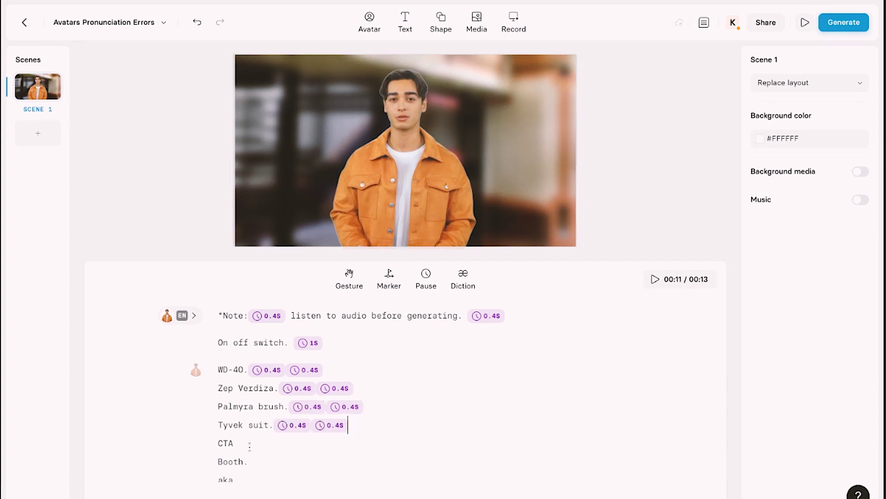
- Paste pauses after CTA and Booth, and rewrite aka as a.k.a
click(250, 443)
text(.)
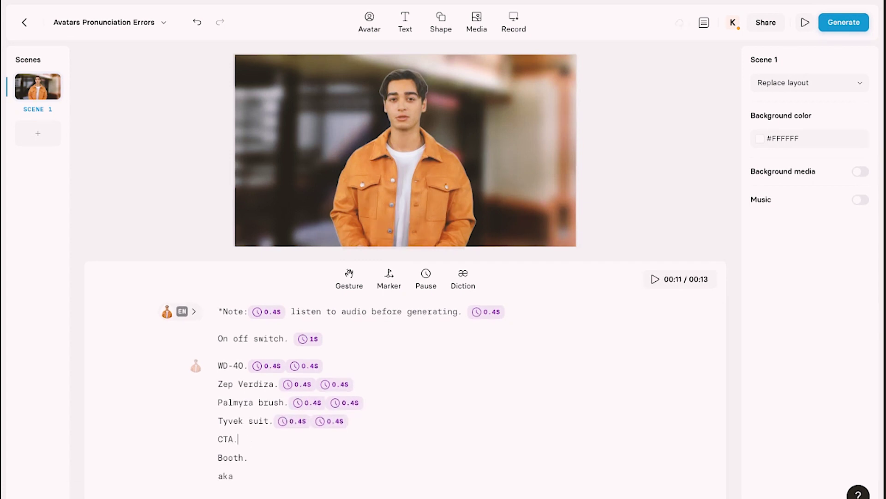
key(ctrl+v)
click(251, 456)
key(ctrl+v)
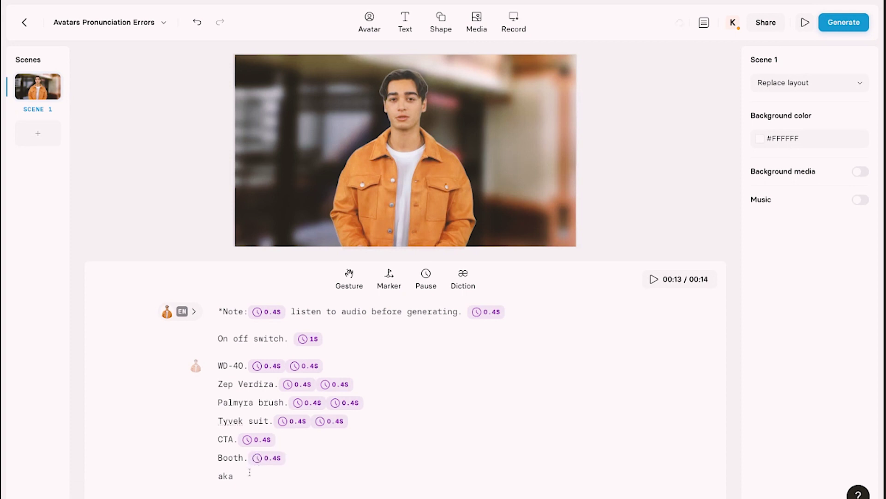
key(BackSpace)
text(a.)
text(k.)
text(a.)
click(426, 277)
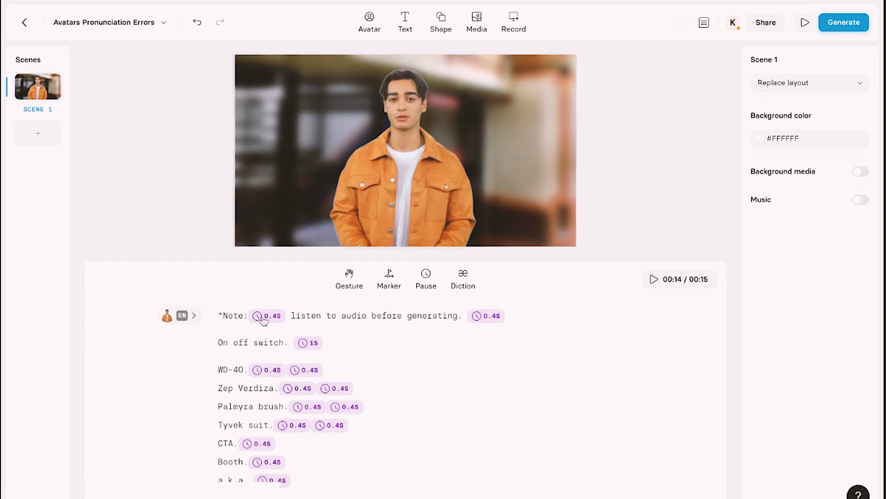
- Bring up the insert options after 'generating.' and dismiss them without inserting anything
click(475, 325)
right_click(485, 322)
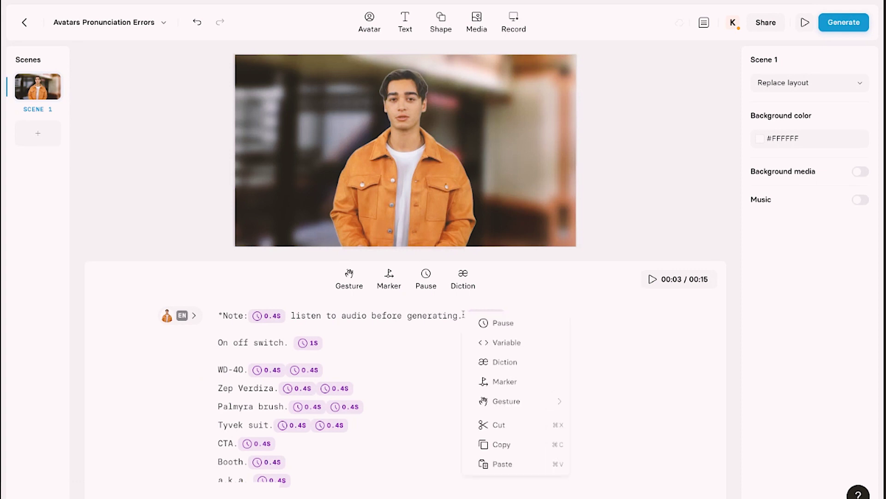
click(381, 349)
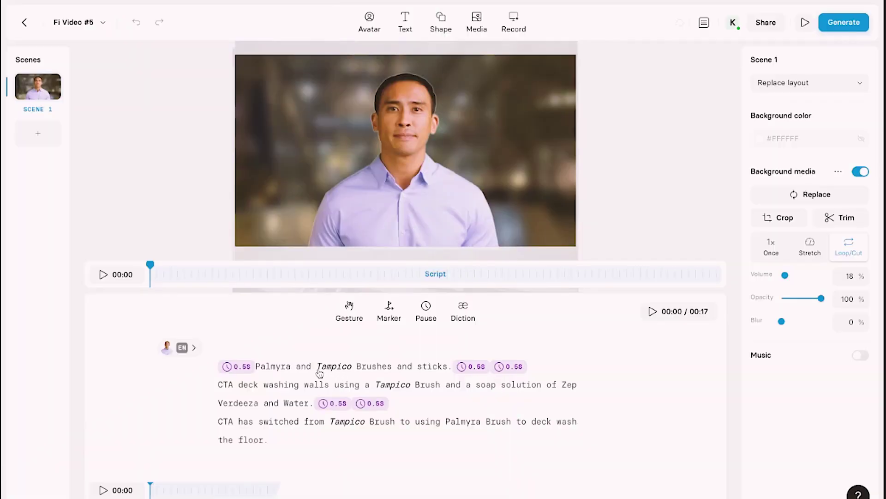
- Inspect Tampico's existing 'tam-peecow' pronunciation entry in Fi Video #5, then close it
click(394, 386)
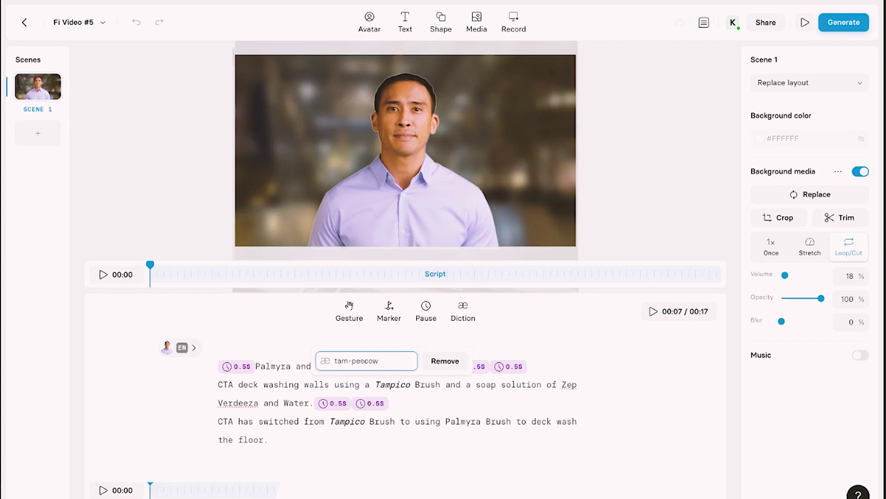
key(Escape)
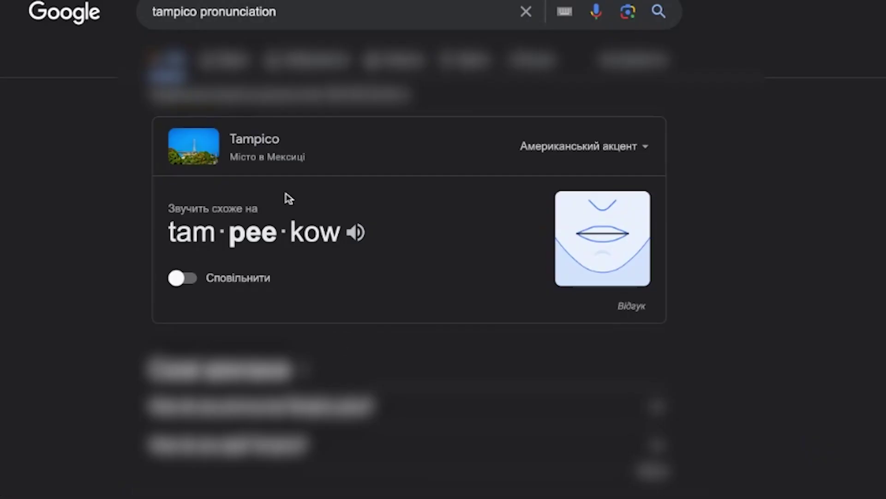
- Play Google's Tampico pronunciation and select the tam·pee·kow respelling
click(600, 248)
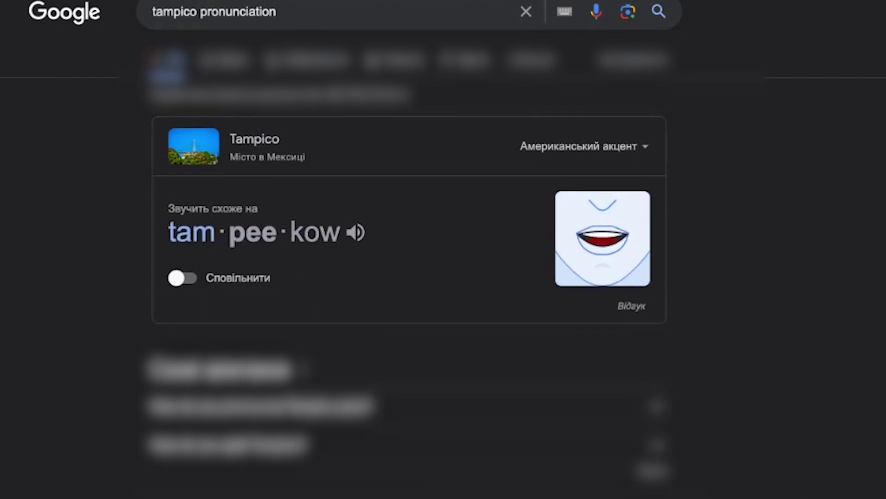
triple_click(169, 235)
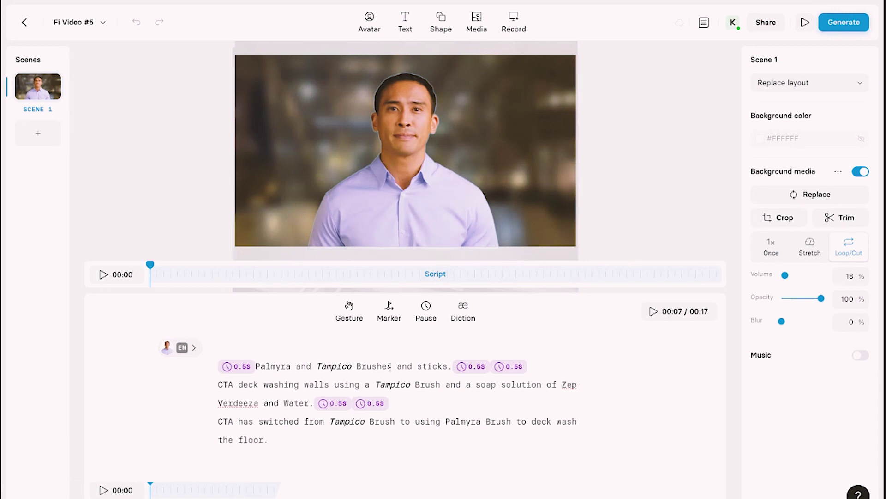
- Paste tam·pee·kow as the first Tampico's pronunciation and play the script
click(338, 368)
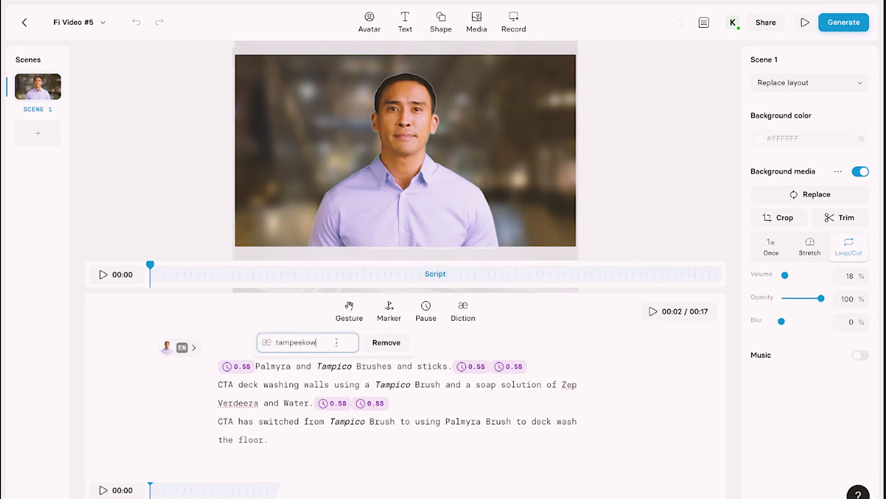
key(ctrl+a)
text(tam · pee · kow)
click(679, 312)
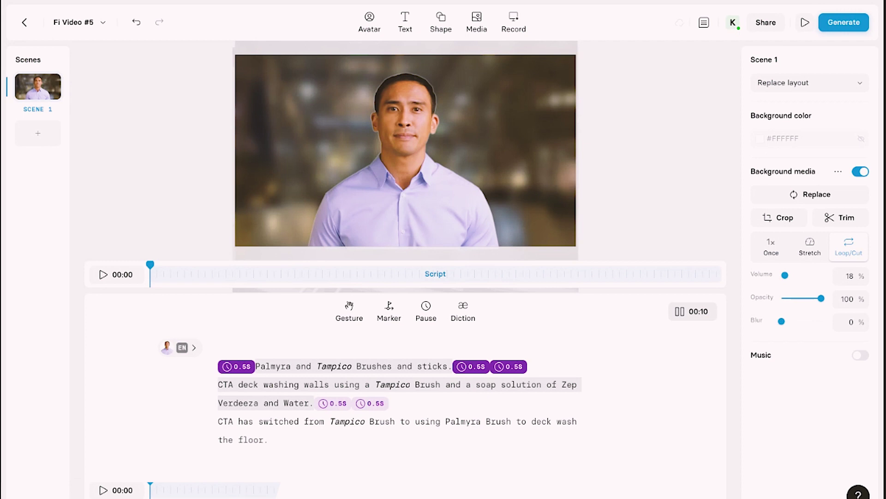
- Edit the first Tampico's pronunciation to 'tampee kow' and replay the script
click(337, 366)
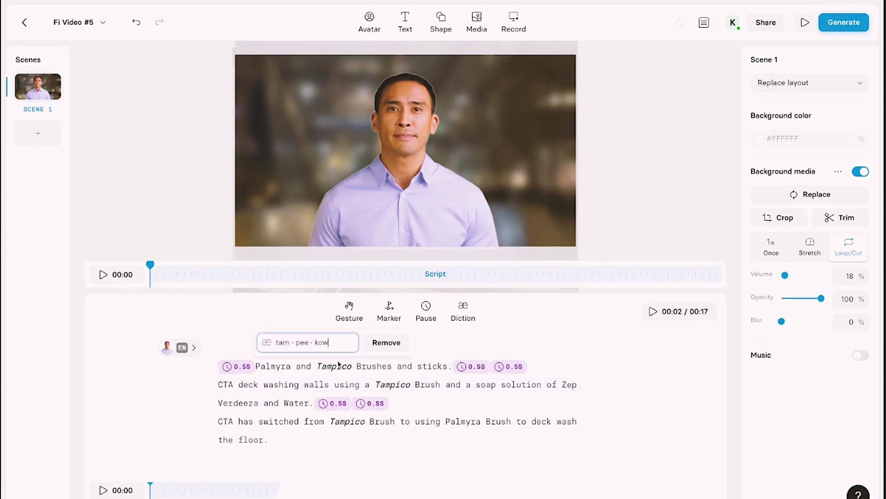
click(316, 342)
key(BackSpace)
key(BackSpace)
key(BackSpace)
key(BackSpace)
key(BackSpace)
key(Return)
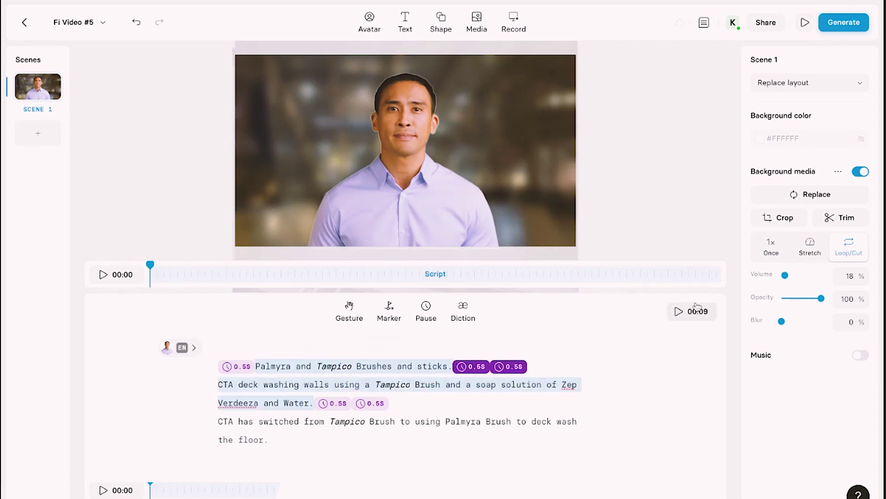
click(679, 312)
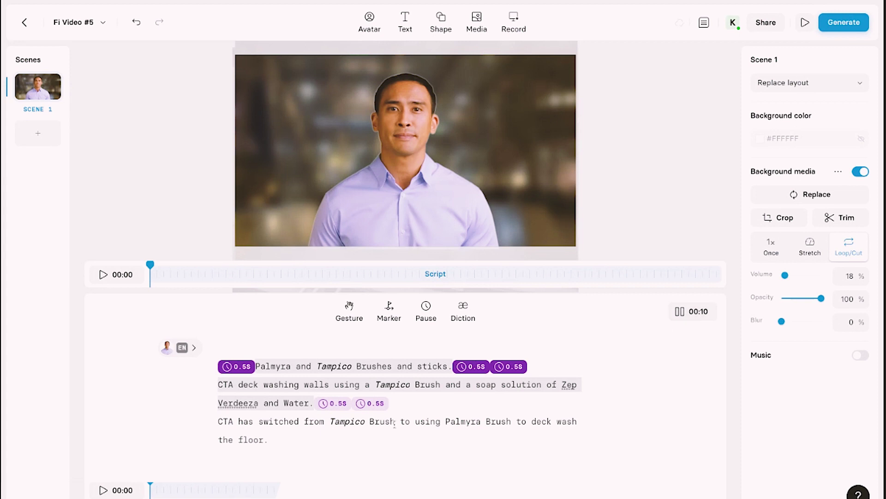
- Stop playback and recheck both Tampico pronunciation entries
click(450, 401)
click(342, 367)
text(tampee kow)
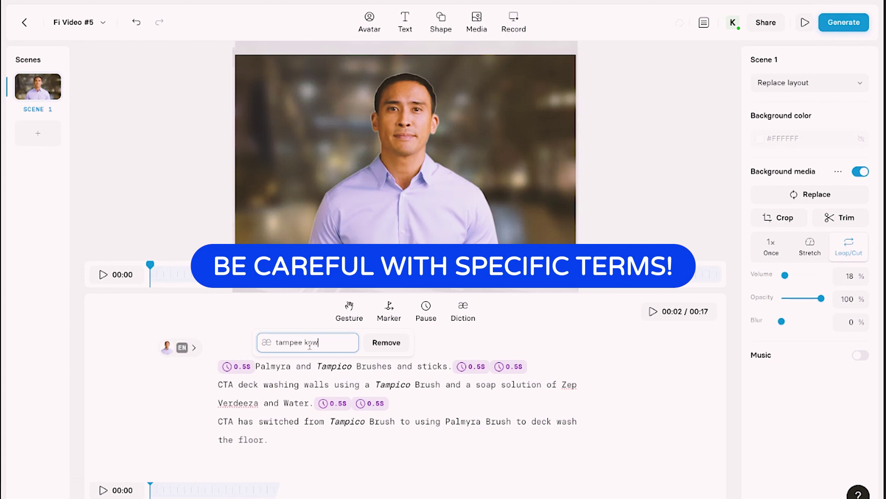
click(397, 383)
text(tam-peecow)
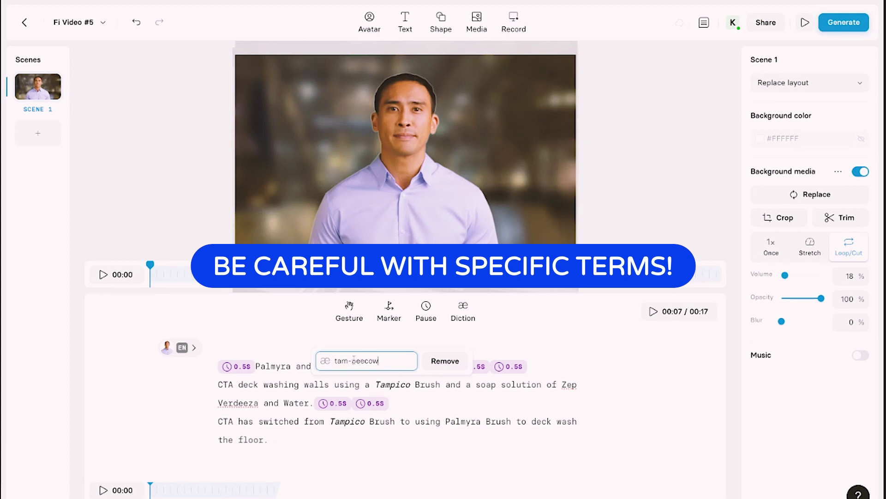
- Delete the faulty pause after 'Palmyra brush.' and play back the script
click(447, 401)
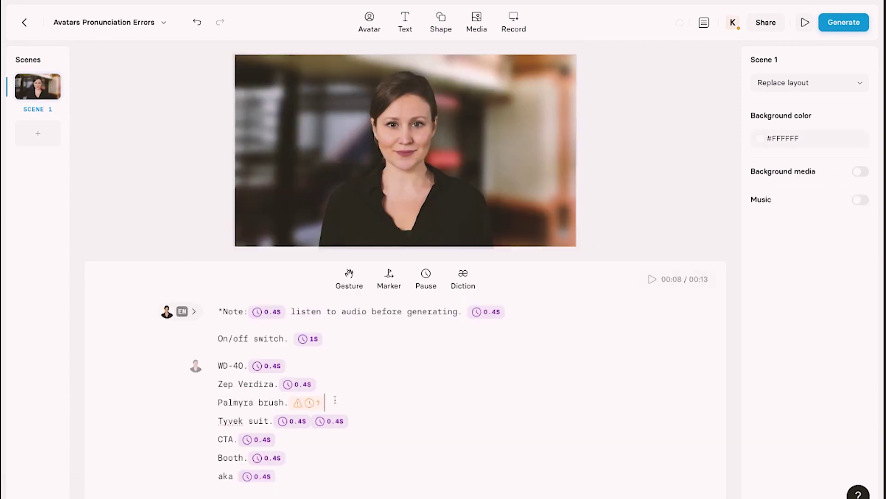
key(BackSpace)
key(BackSpace)
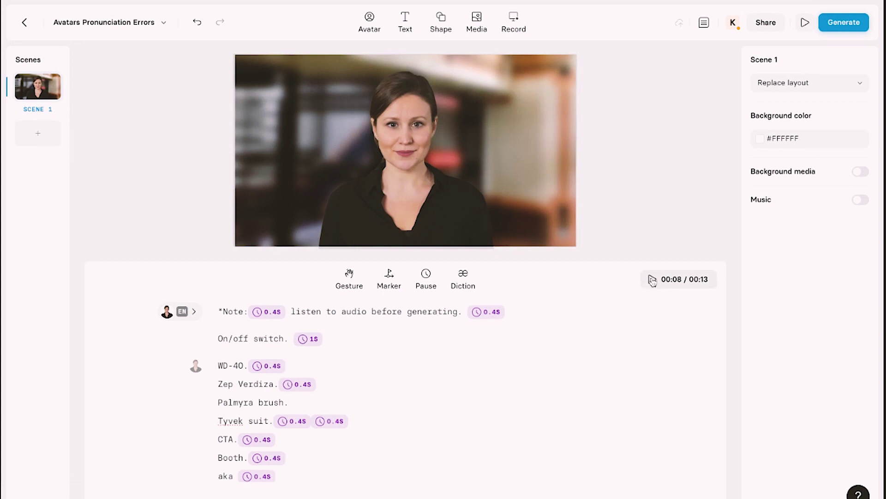
click(652, 280)
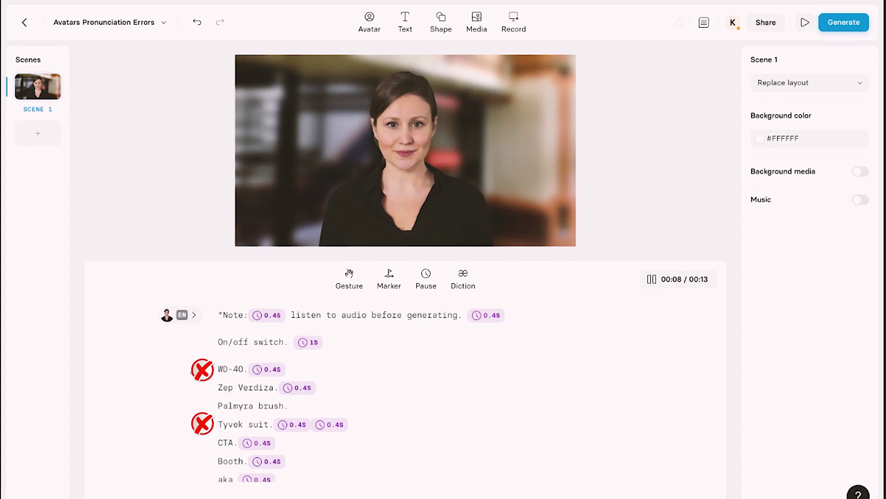
scroll(406, 395, down, 1)
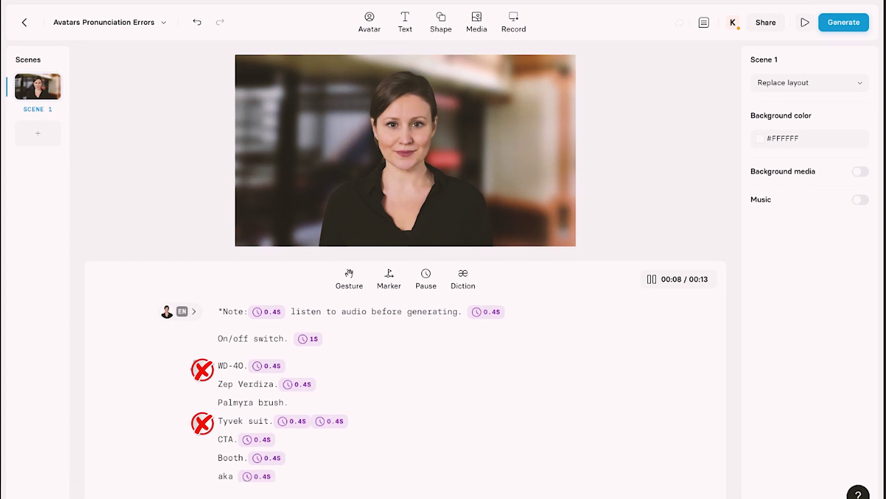
click(234, 369)
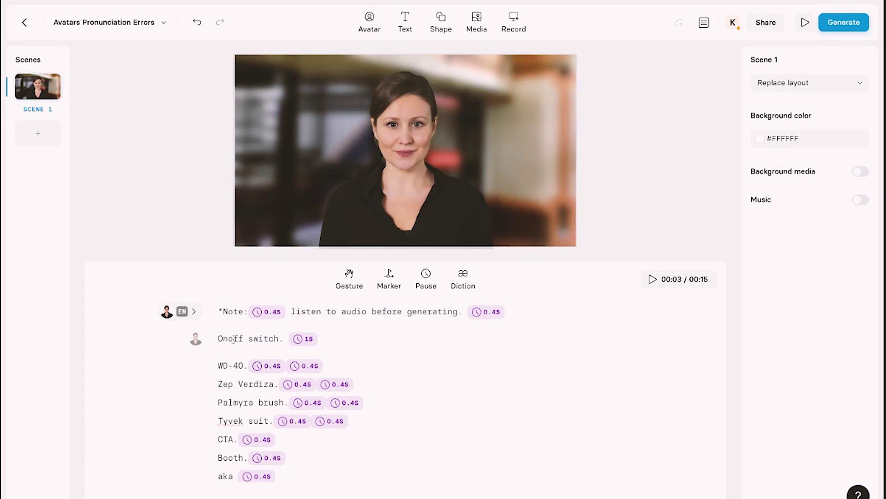
text(/)
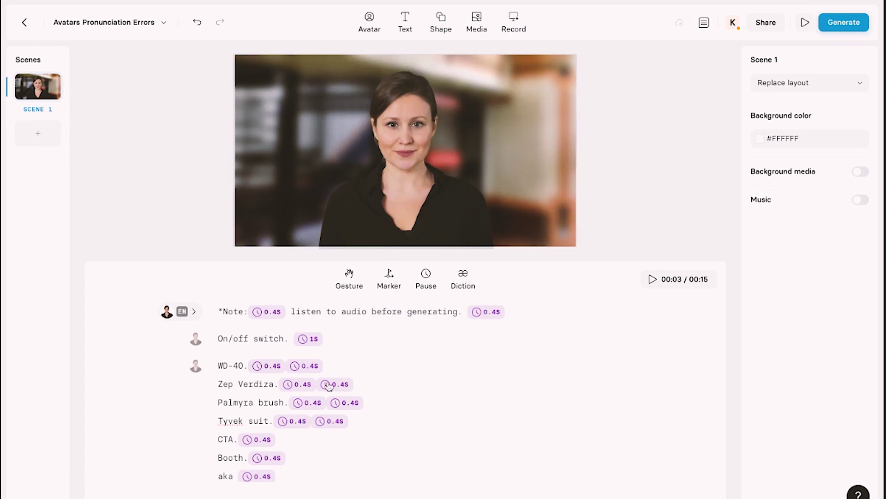
- Clear the duration of the second pause after 'Zep Verdiza.', leaving it empty
click(343, 386)
key(BackSpace)
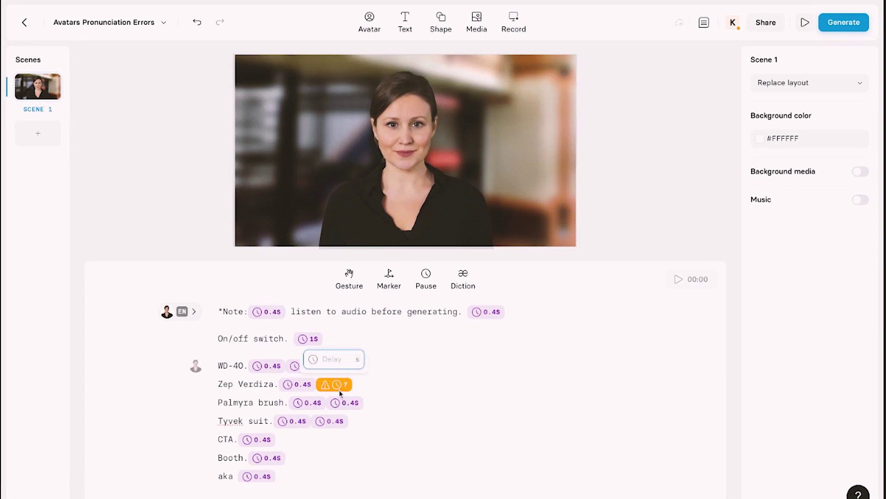
click(361, 385)
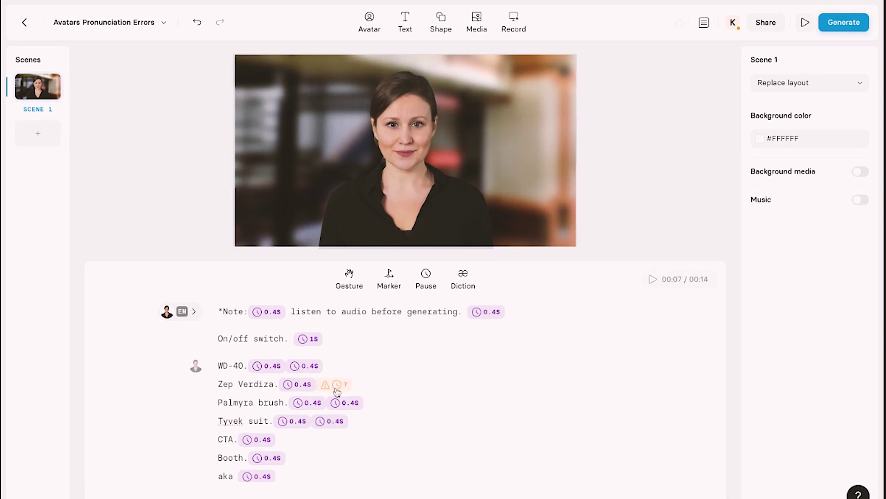
click(339, 385)
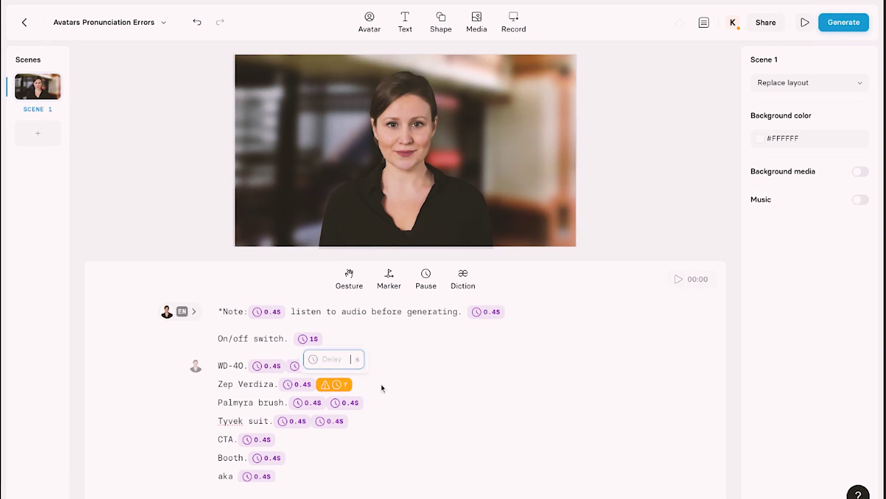
click(381, 387)
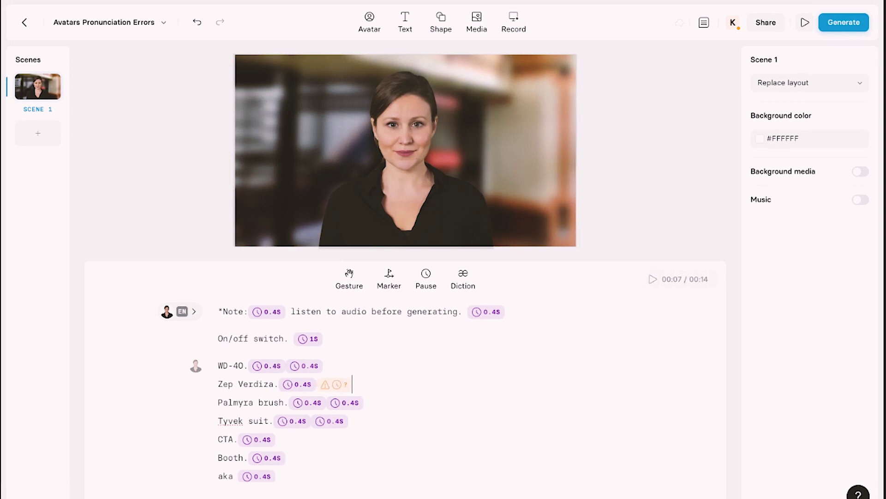
- Delete the empty pause after Zep Verdiza and the second pause after WD-40
click(352, 384)
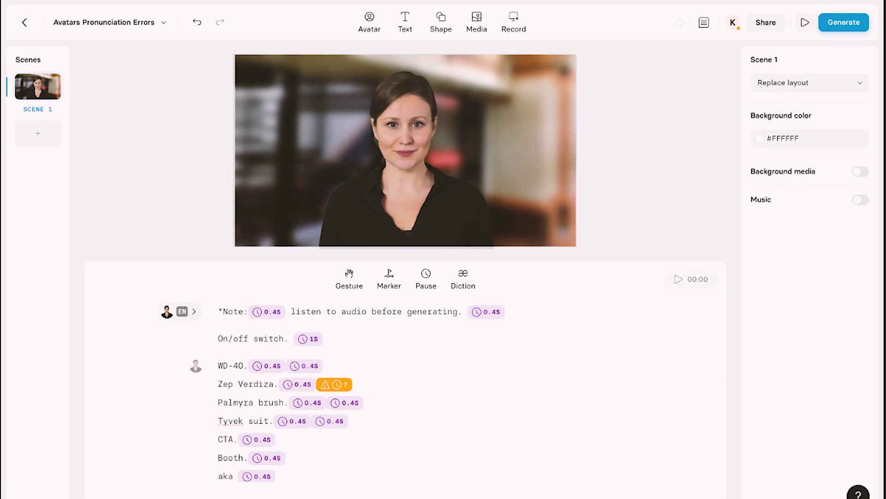
key(BackSpace)
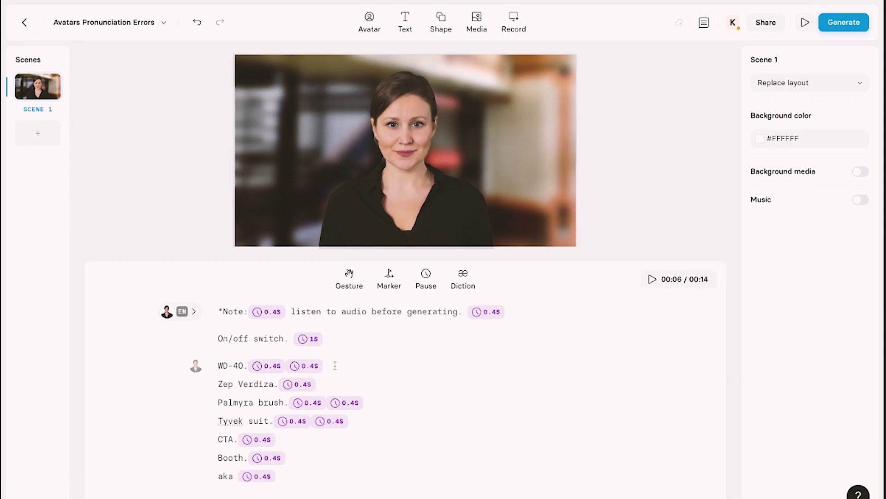
key(BackSpace)
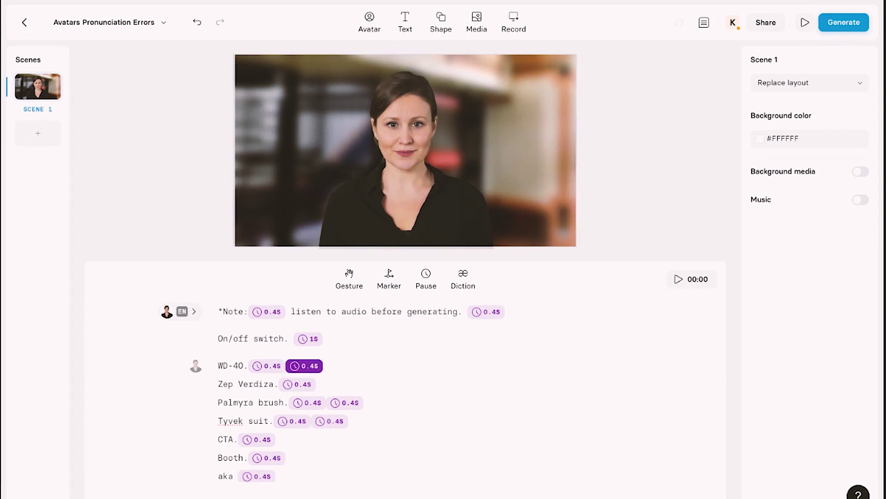
key(BackSpace)
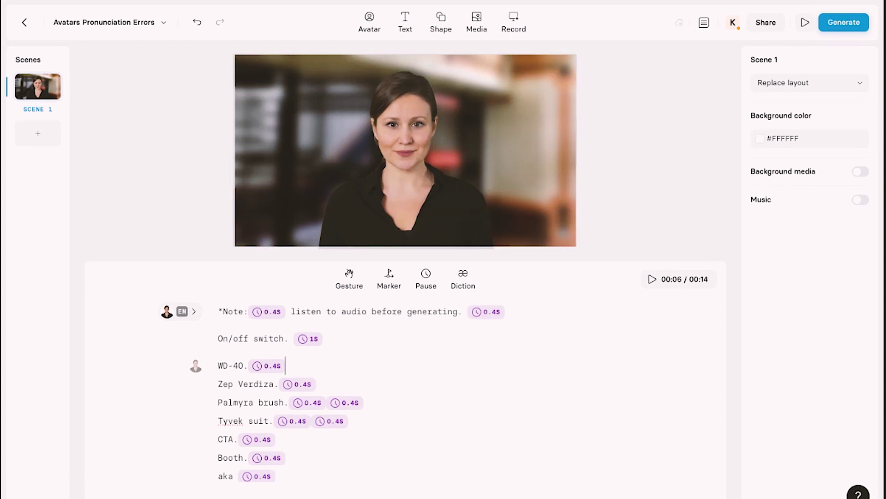
- Delete the empty second pause after 'Palmyra brush.', keeping only the 0.4s pause
click(352, 404)
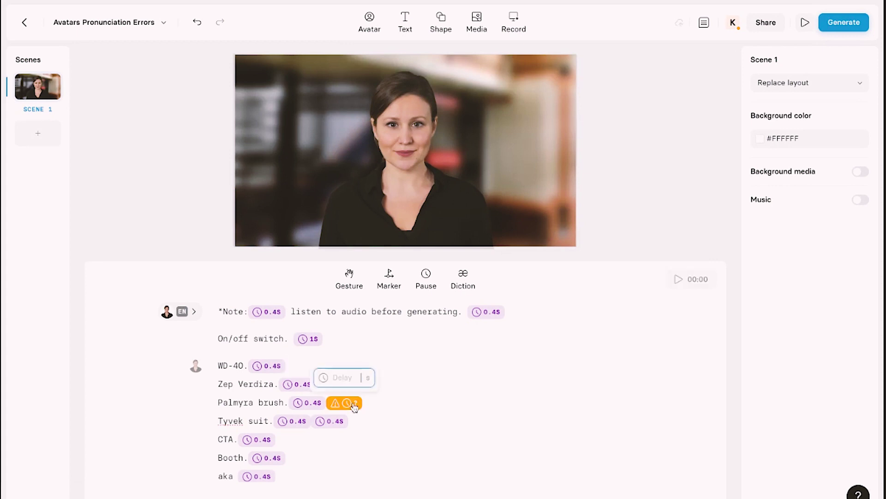
click(395, 406)
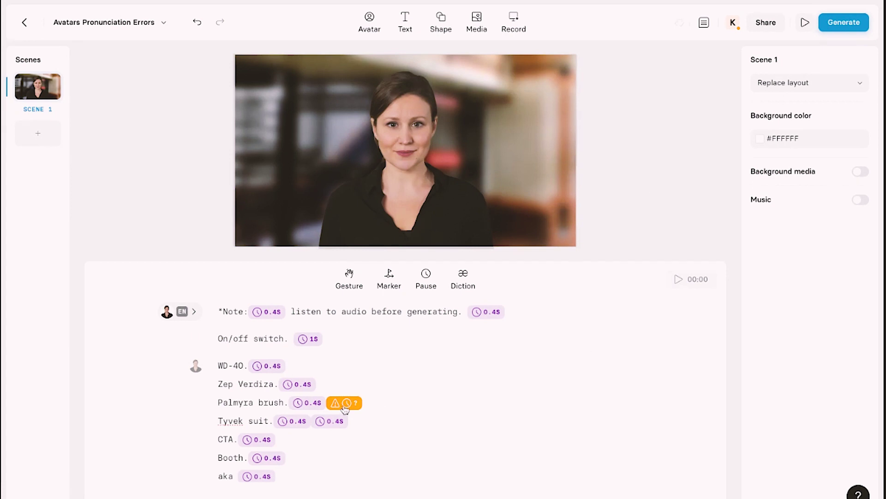
mouse_move(344, 402)
click(355, 405)
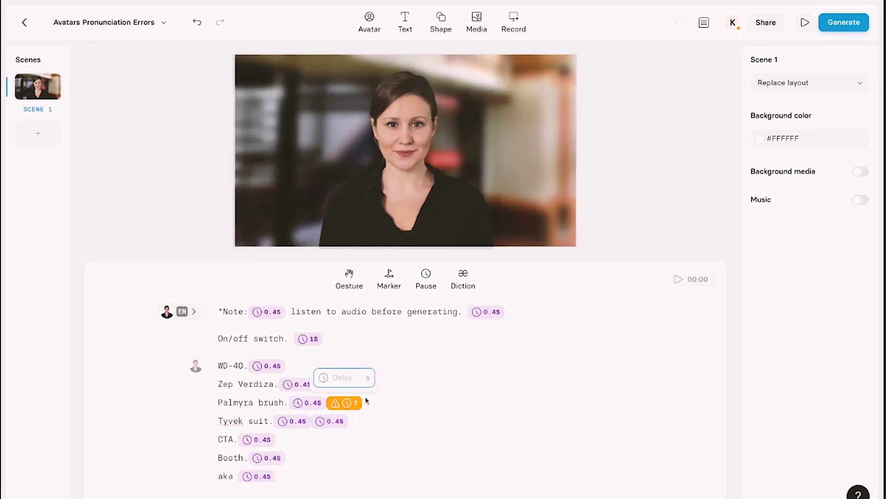
click(376, 402)
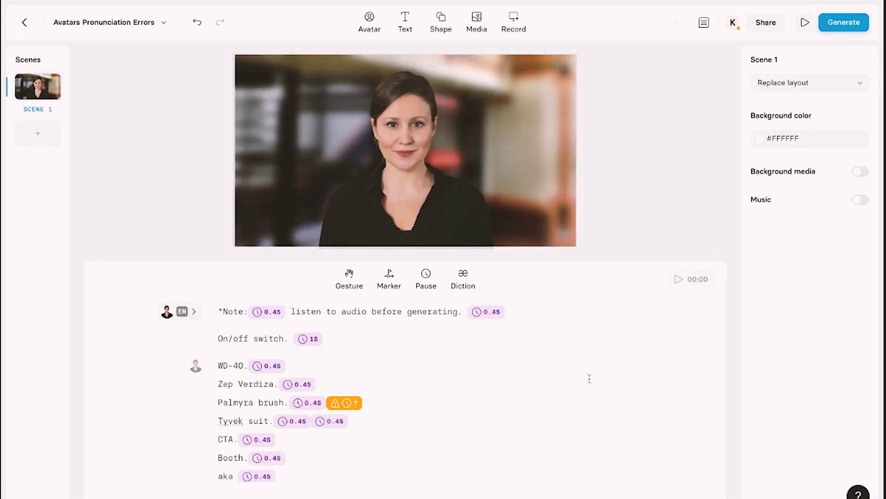
click(374, 402)
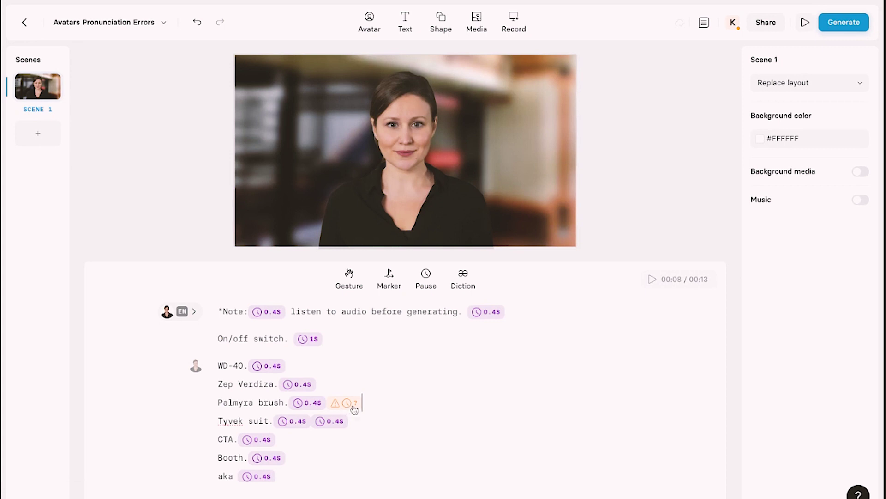
mouse_move(344, 403)
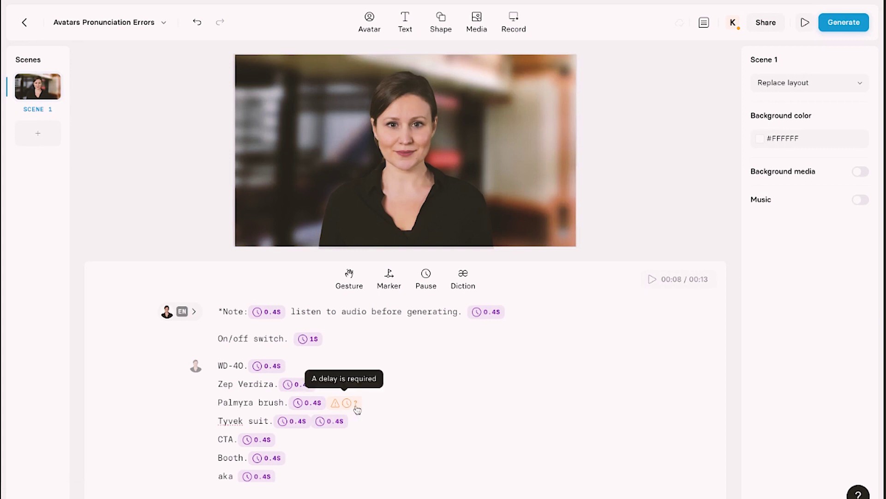
click(347, 405)
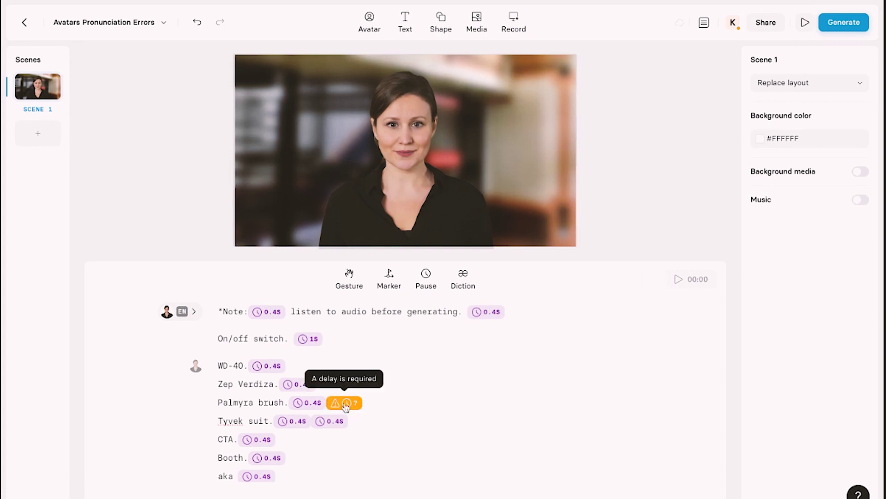
click(372, 404)
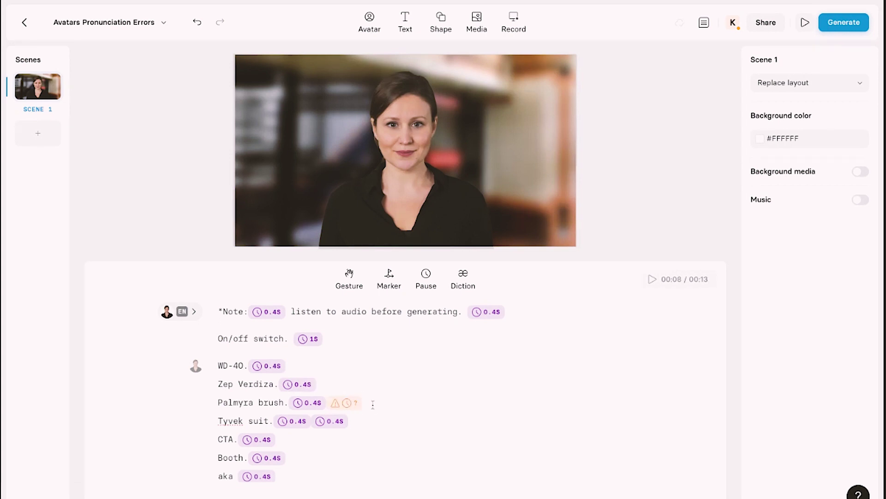
key(BackSpace)
key(BackSpace)
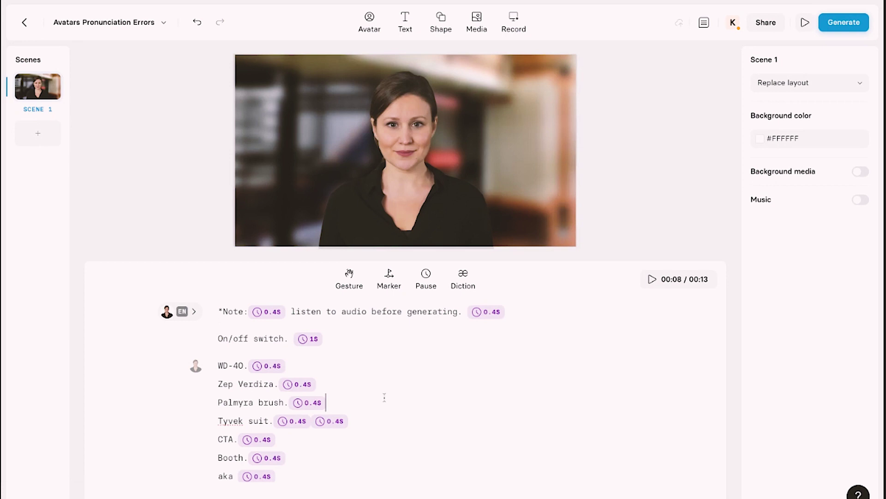
- Add an empty diction entry to Palmyra and bring it back up
right_click(238, 401)
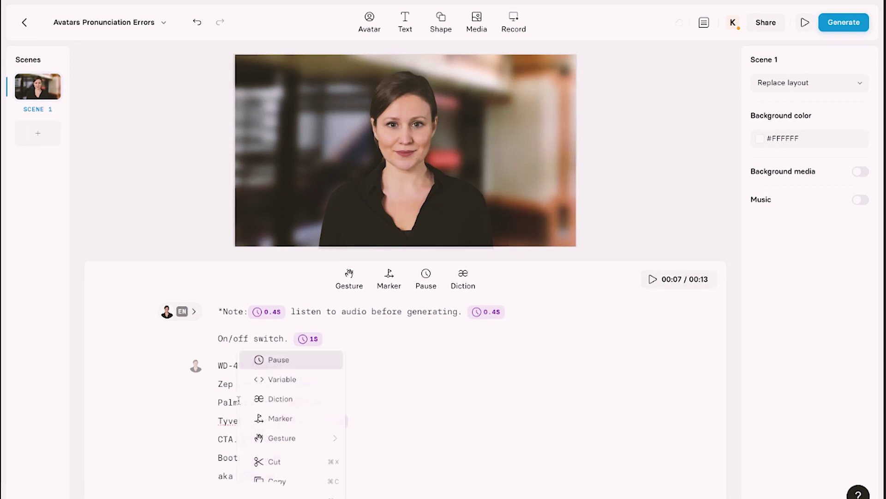
click(279, 401)
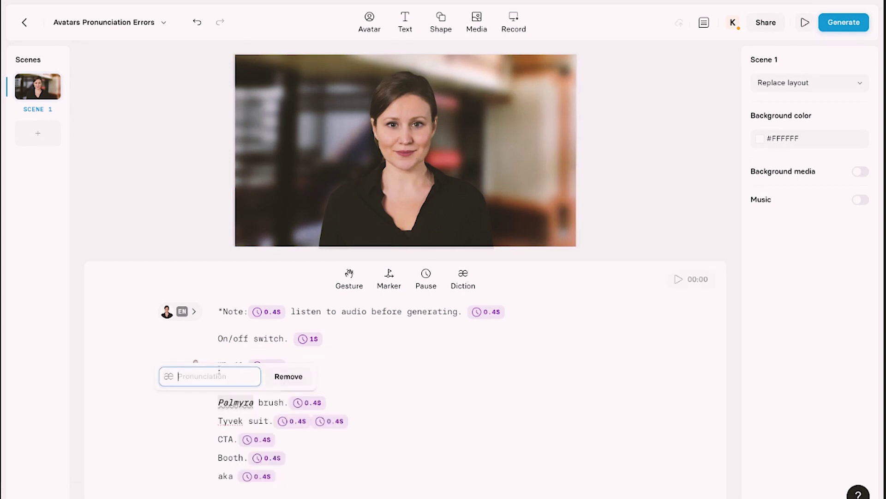
click(388, 397)
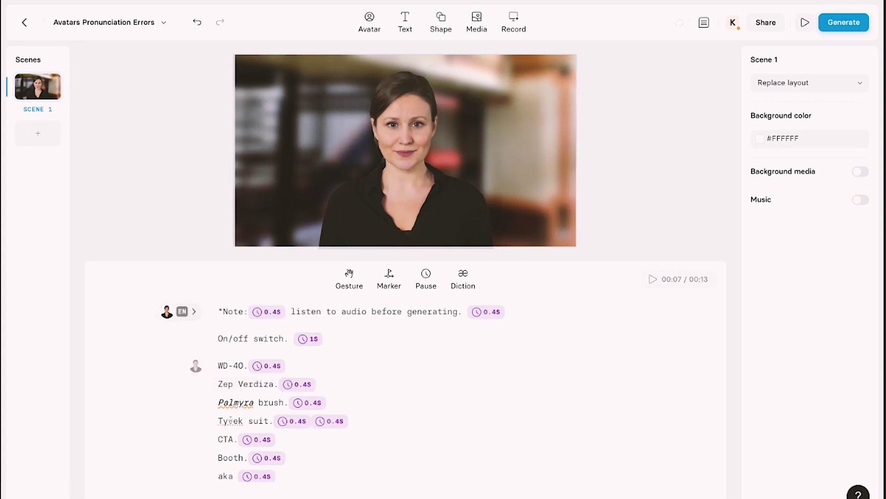
click(240, 404)
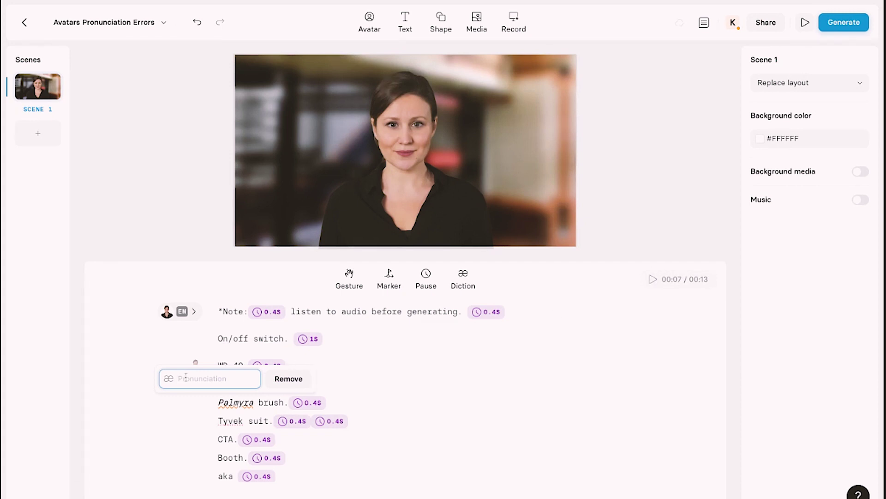
- Remove Palmyra's diction entry and clear the 0.4s pause after 'Palmyra brush.'
click(296, 385)
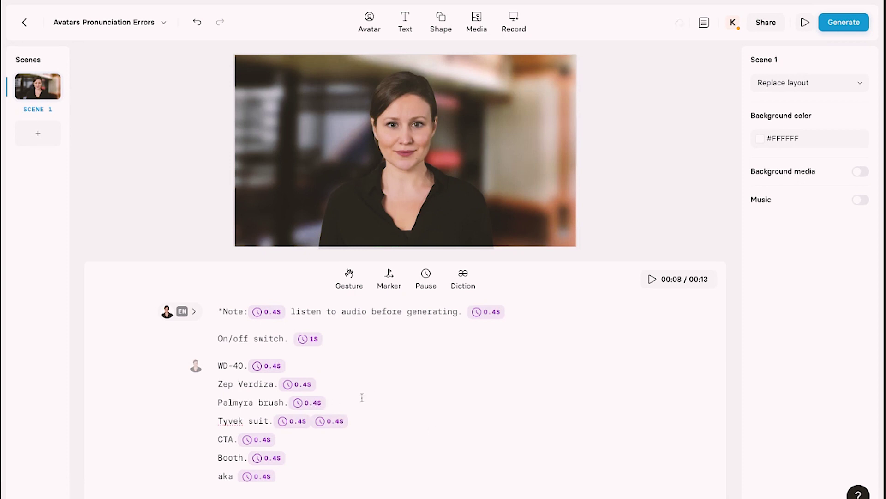
click(312, 404)
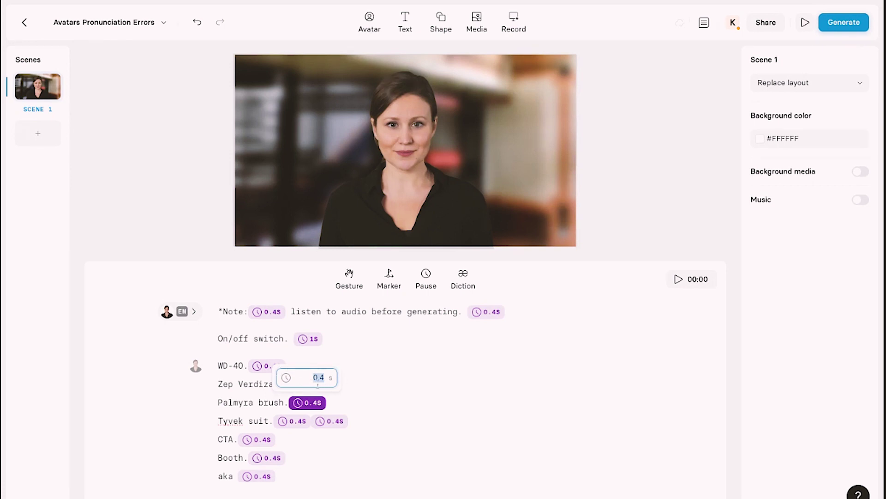
key(BackSpace)
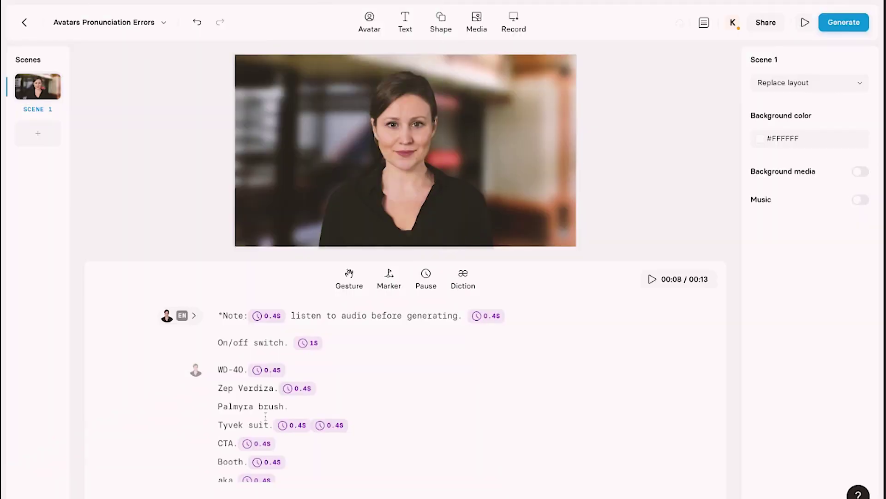
scroll(265, 416, down, 1)
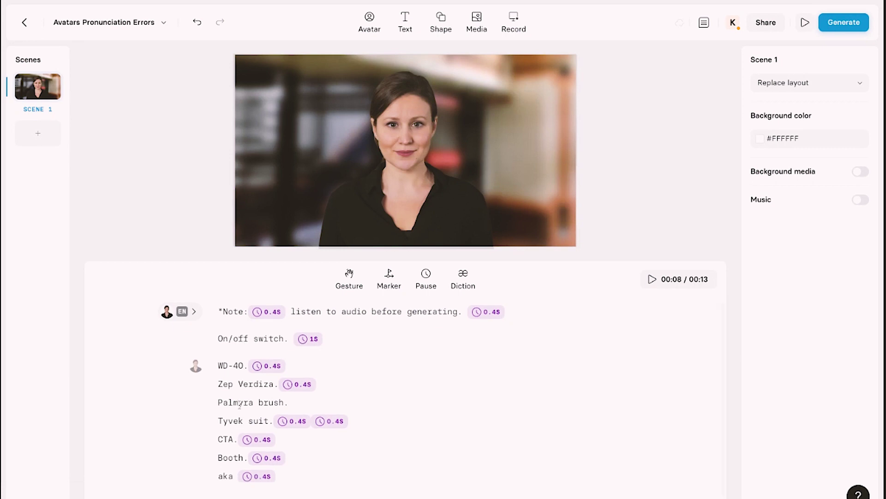
scroll(325, 372, up, 1)
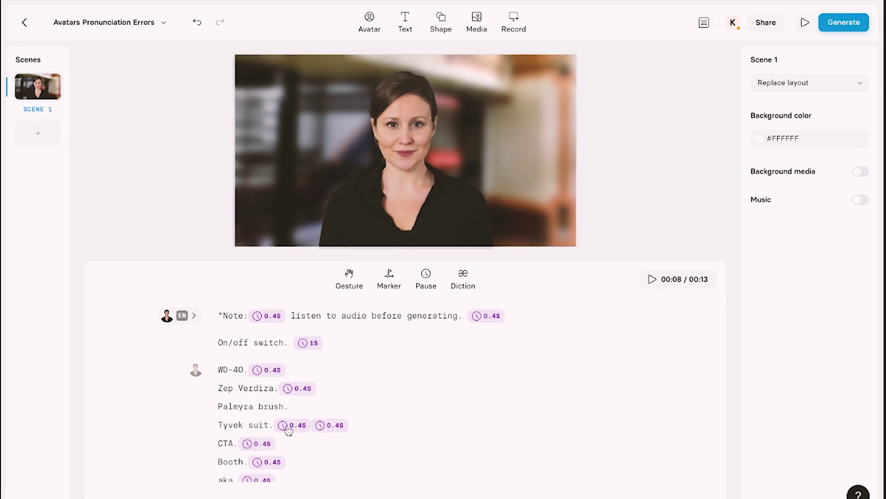
- Open and close the speaker list, leaving the speaker unchanged
click(198, 322)
click(378, 343)
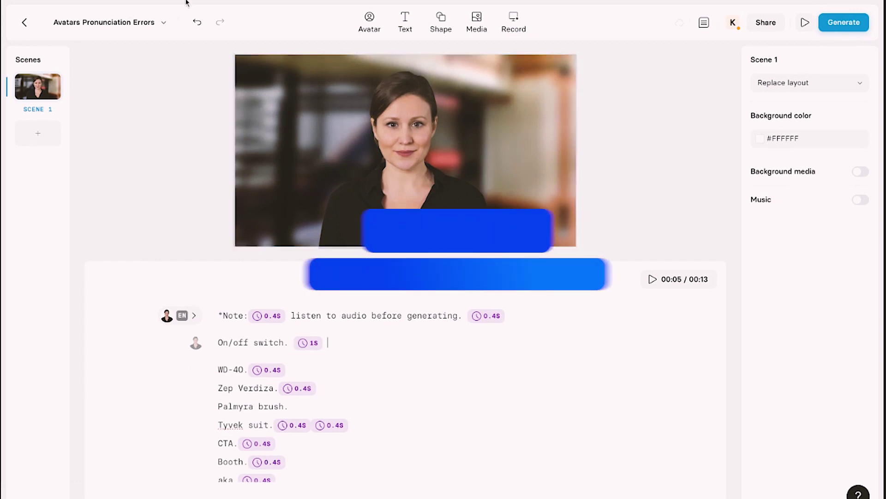
scroll(306, 485, down, 1)
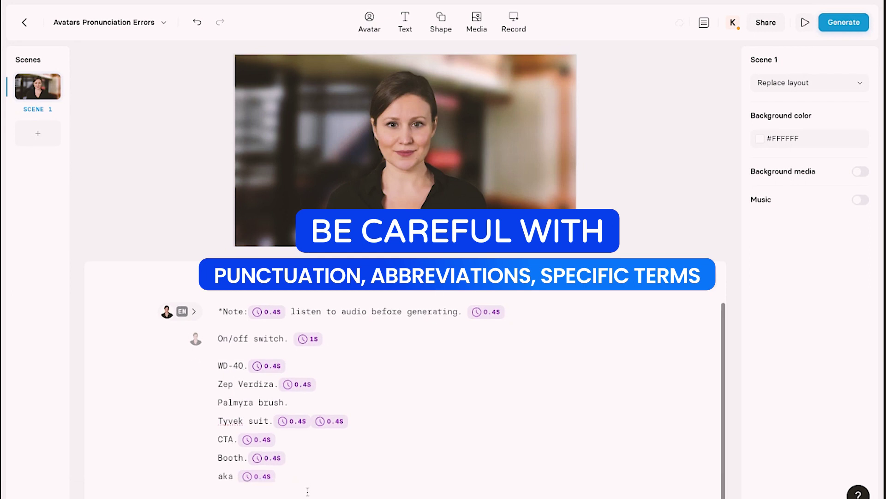
mouse_move(250, 388)
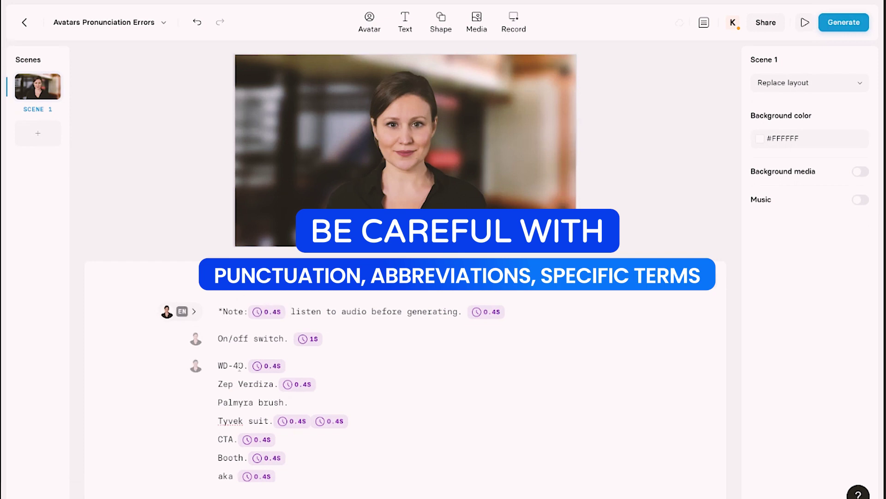
click(219, 439)
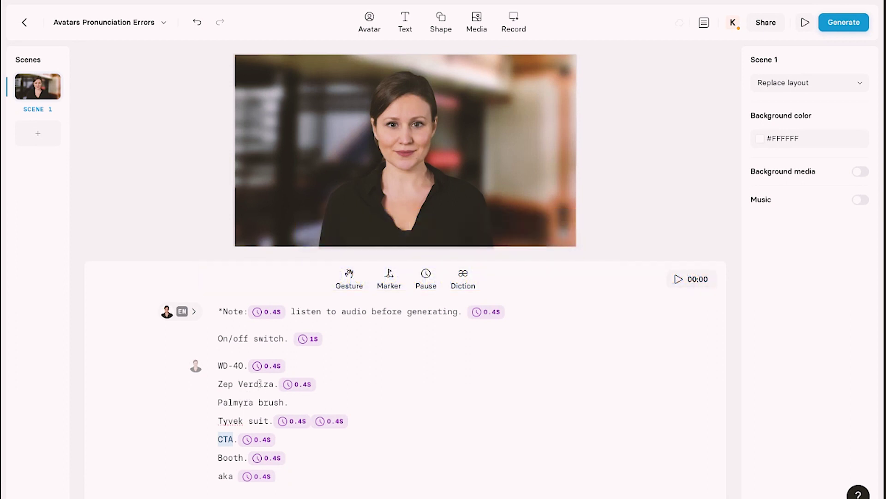
double_click(235, 402)
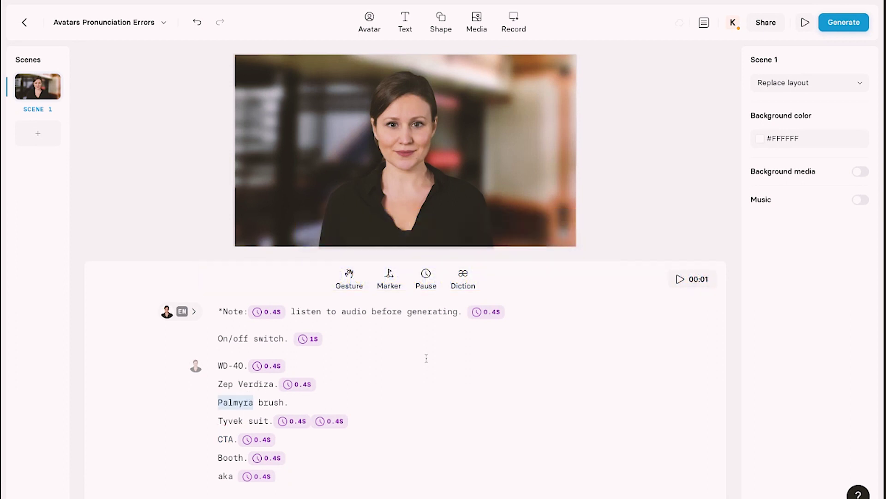